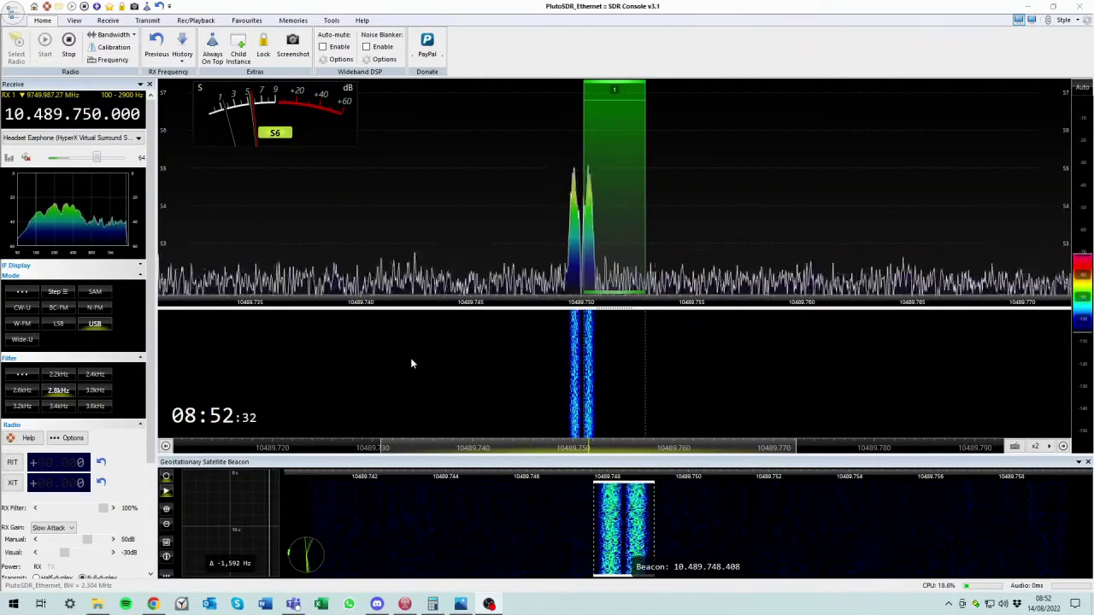
# Review the QO-100 band plan image, then show the Transmit DSP panel with TX frequency and mic settings.
pyautogui.moveTo(411, 359)
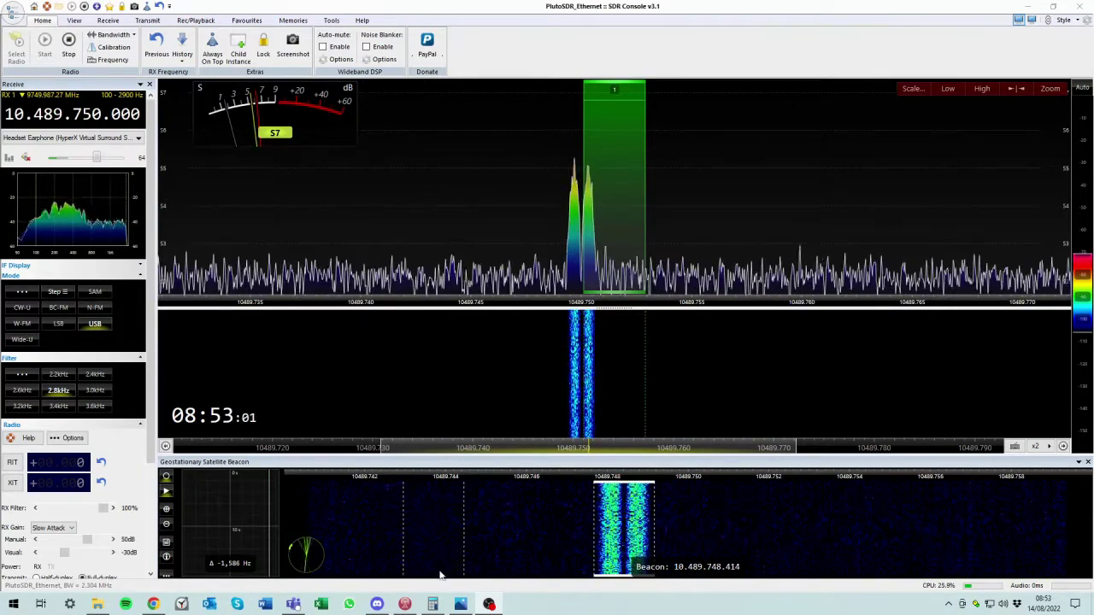
pyautogui.click(460, 604)
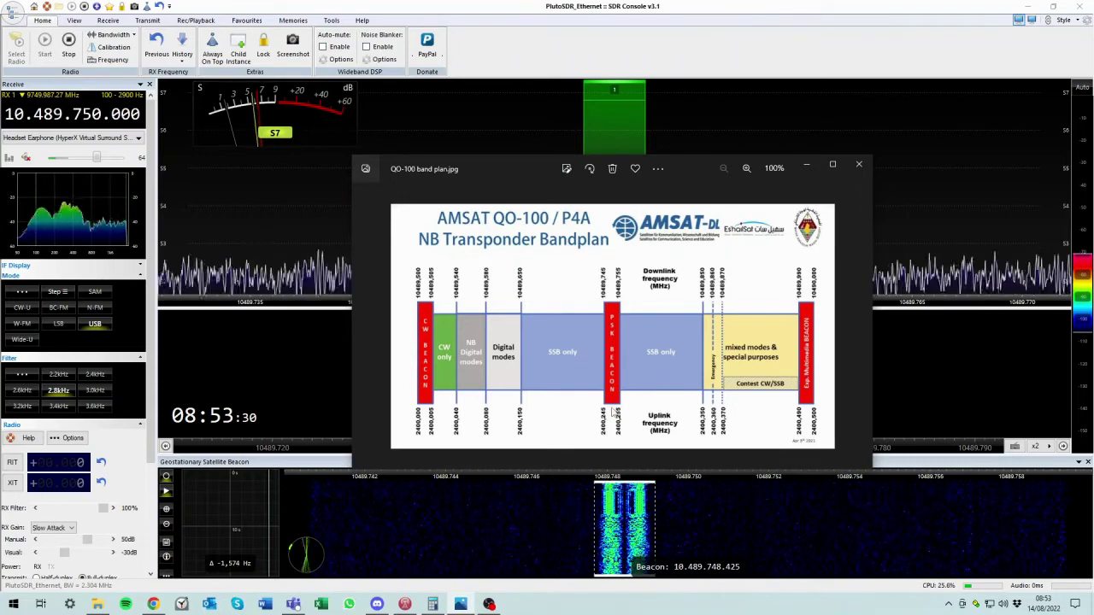
pyautogui.click(857, 166)
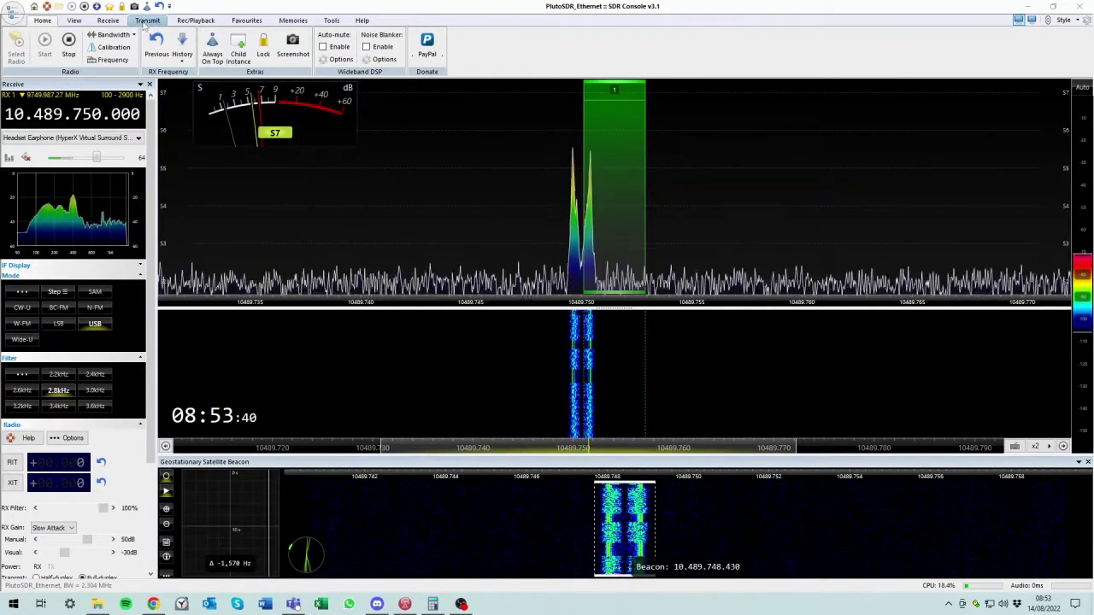
pyautogui.click(145, 21)
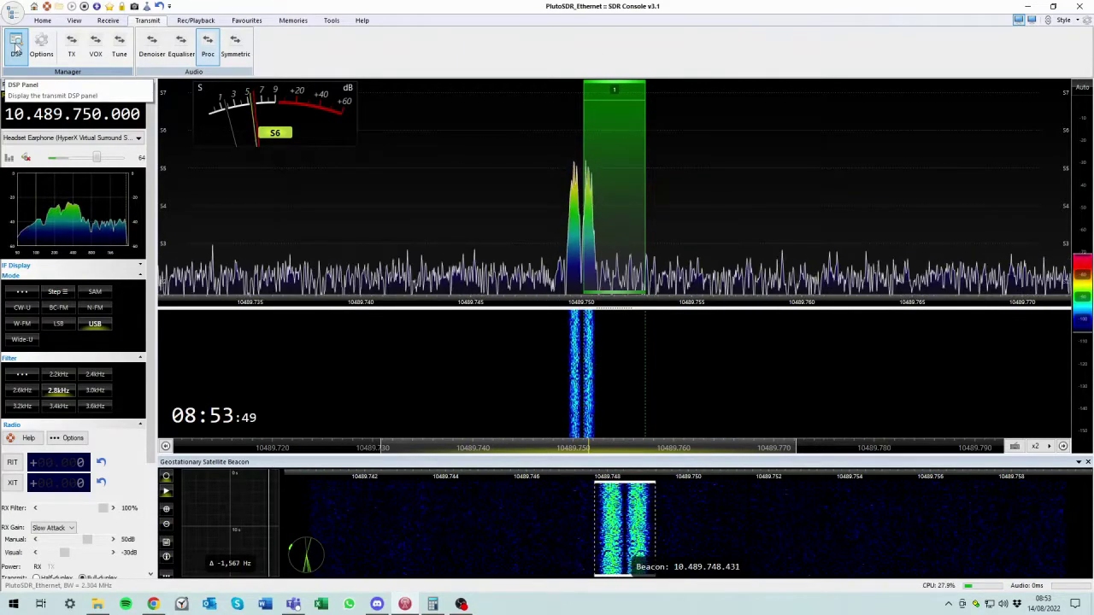
pyautogui.click(15, 47)
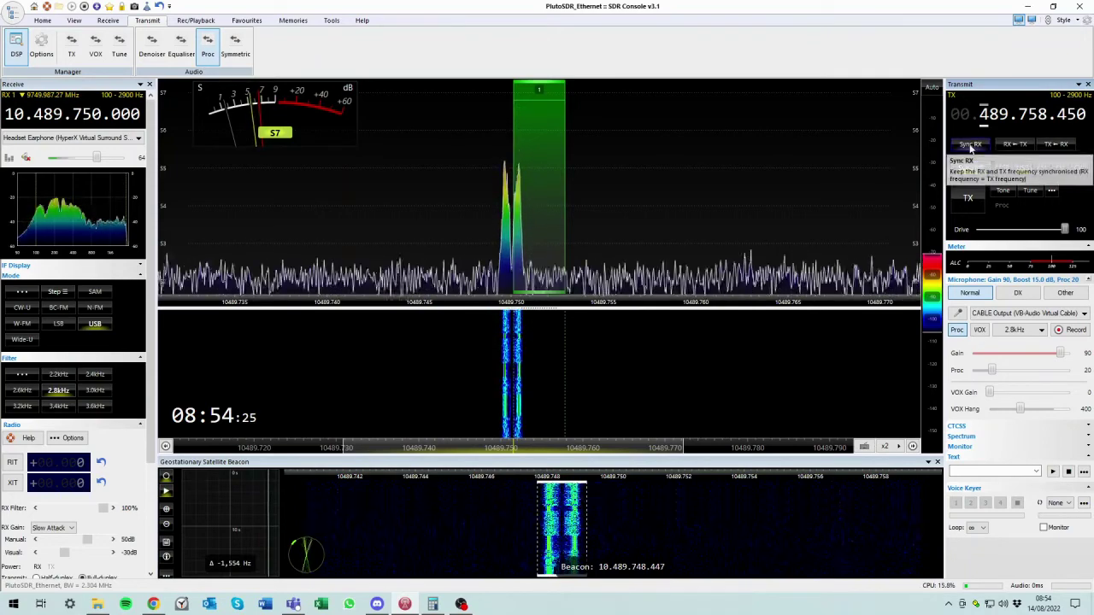
# Enable Sync RX so the transmit frequency follows reception at 10.489.750.000.
pyautogui.click(970, 145)
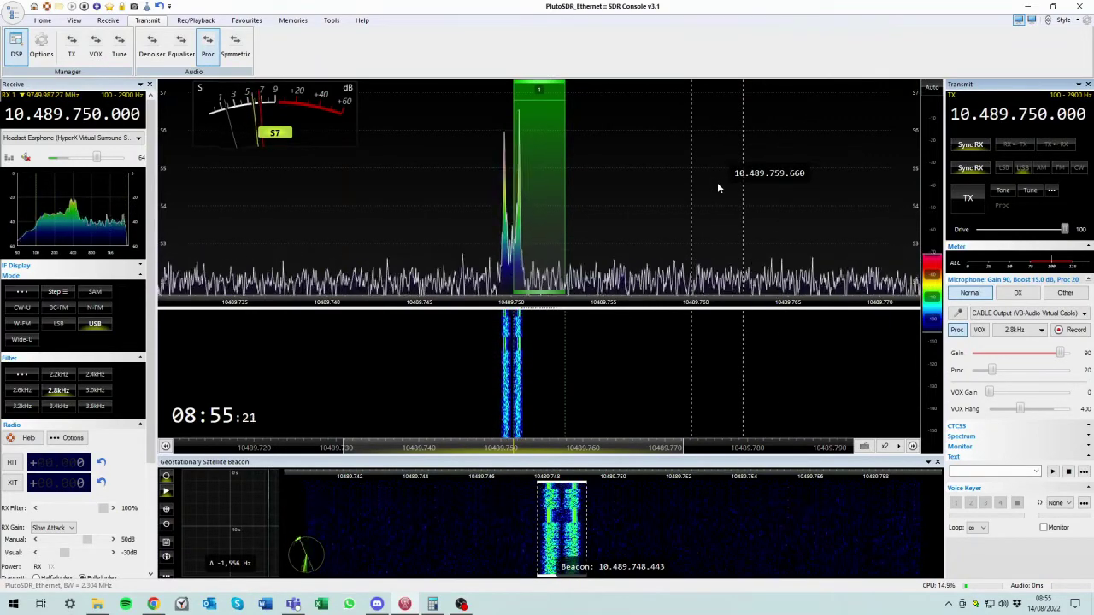
# Stop the radio and open Radio Definitions with the PlutoSDR_Ethernet entry selected.
pyautogui.click(51, 22)
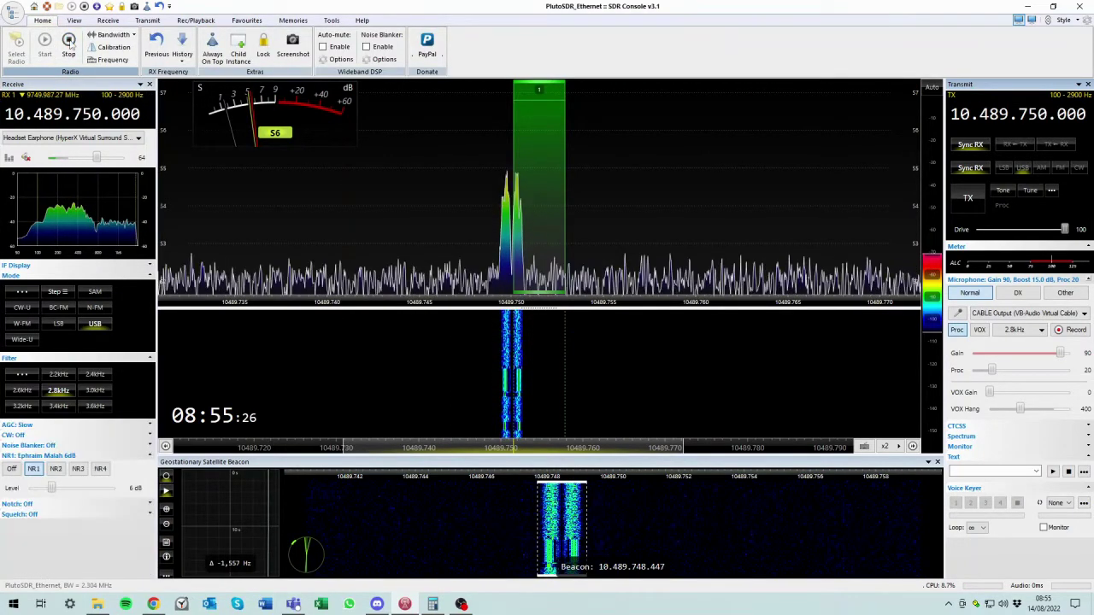
pyautogui.click(69, 42)
pyautogui.click(16, 49)
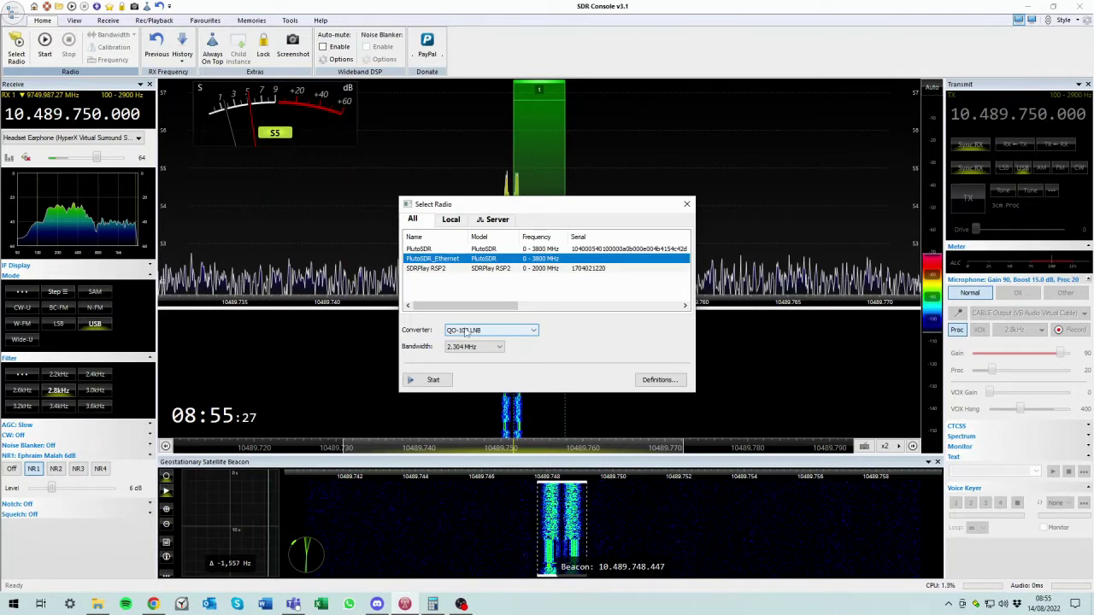
pyautogui.click(649, 381)
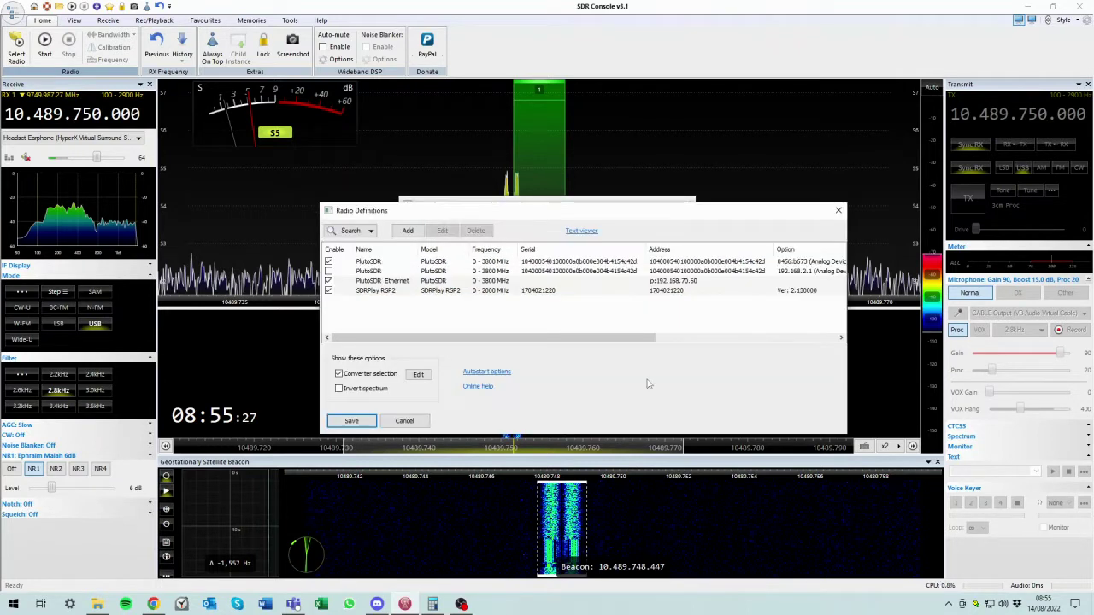
pyautogui.click(401, 281)
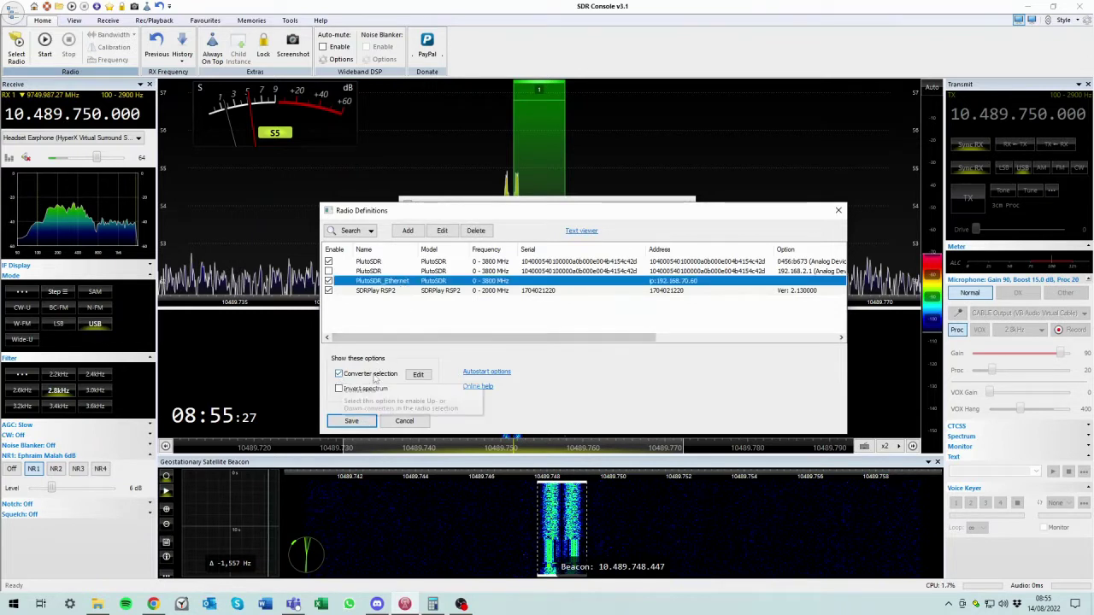
# Set the QO-100 LNB converter definition to RX/TX and bring up Windows Calculator.
pyautogui.click(417, 375)
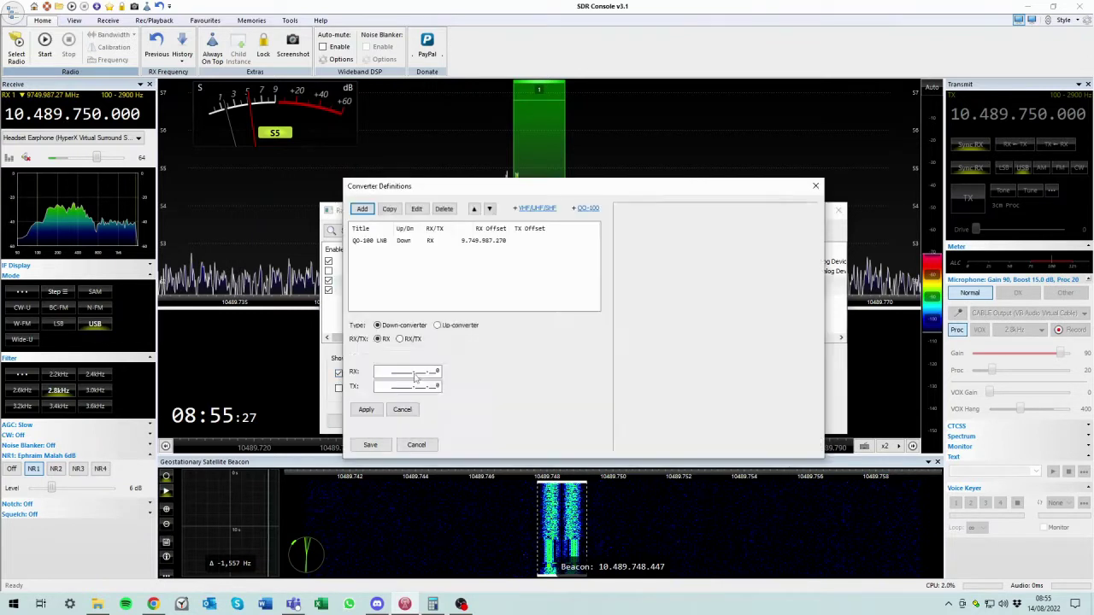
pyautogui.click(399, 244)
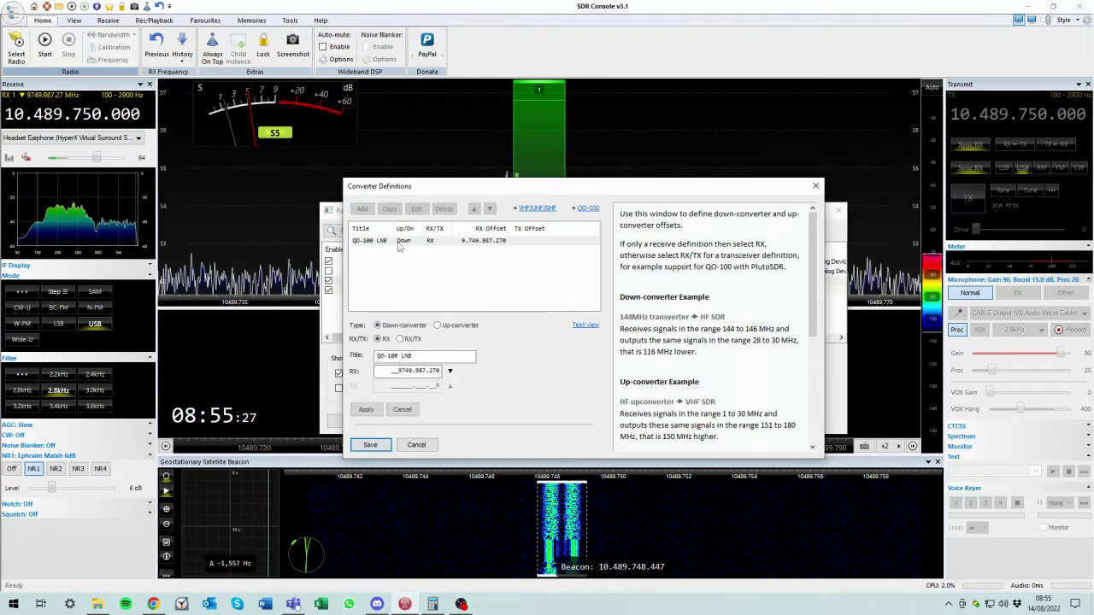
pyautogui.click(399, 339)
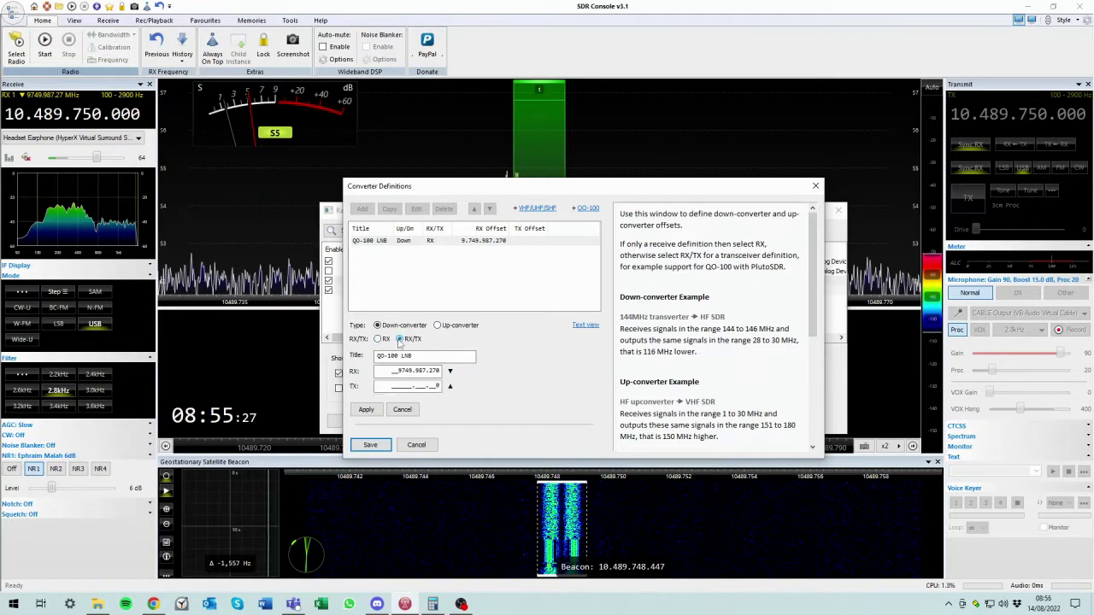
pyautogui.click(378, 340)
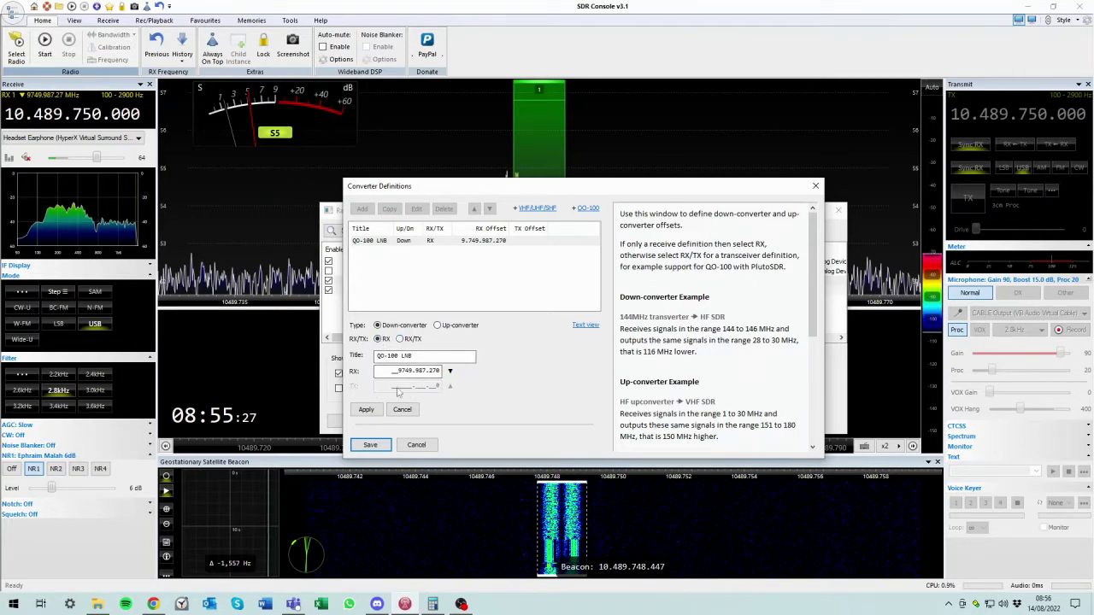
pyautogui.click(399, 339)
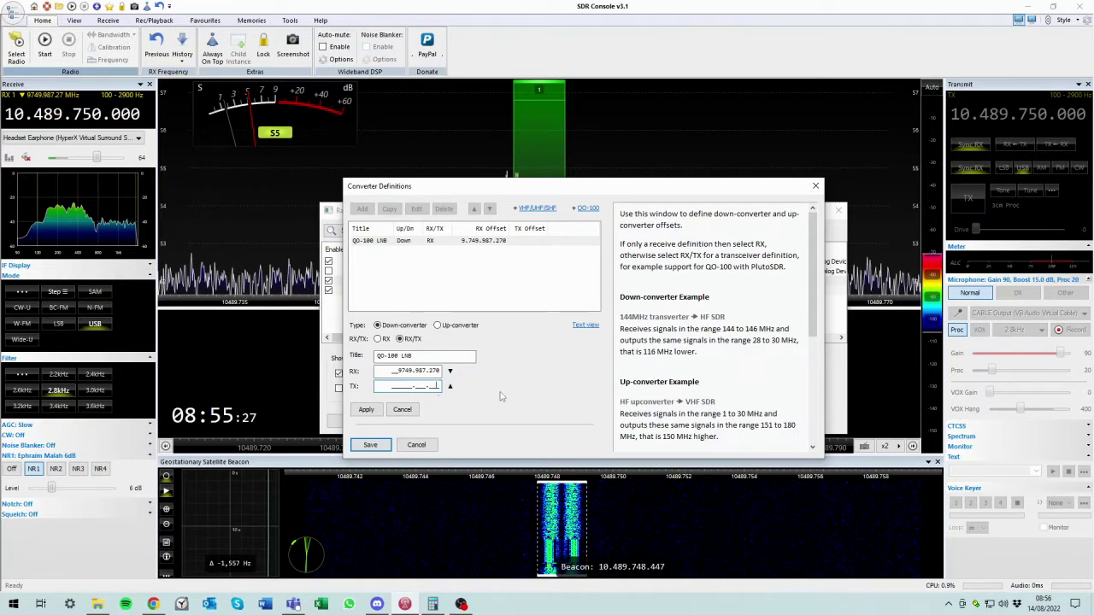
pyautogui.click(432, 604)
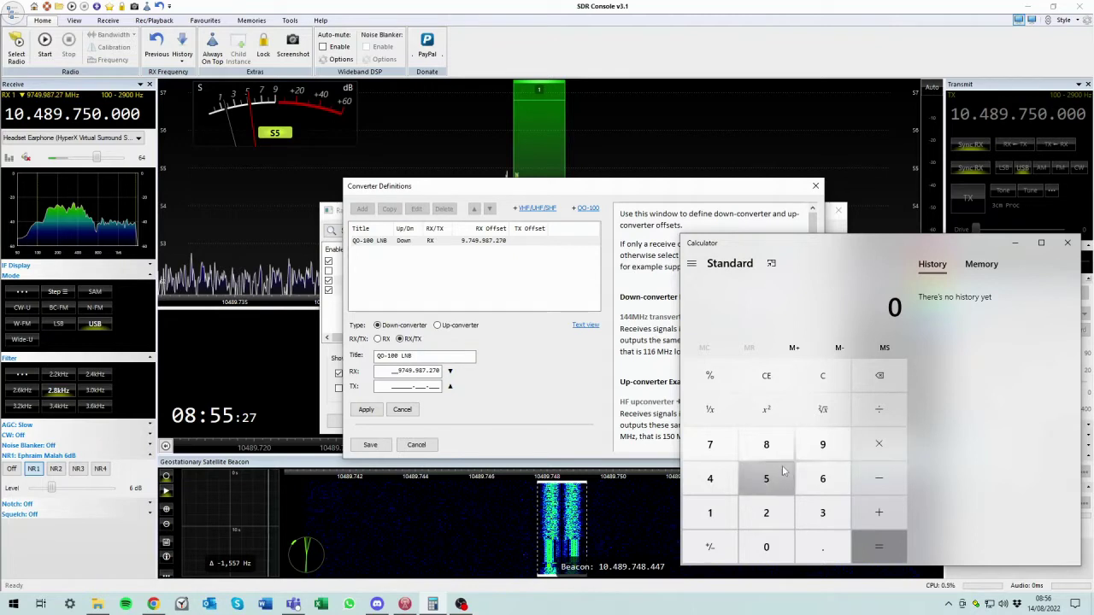
# Enter the downlink frequency 10489750 in Windows Calculator.
pyautogui.click(709, 513)
pyautogui.click(756, 544)
pyautogui.click(712, 484)
pyautogui.click(766, 445)
pyautogui.click(825, 444)
pyautogui.click(709, 444)
pyautogui.click(766, 479)
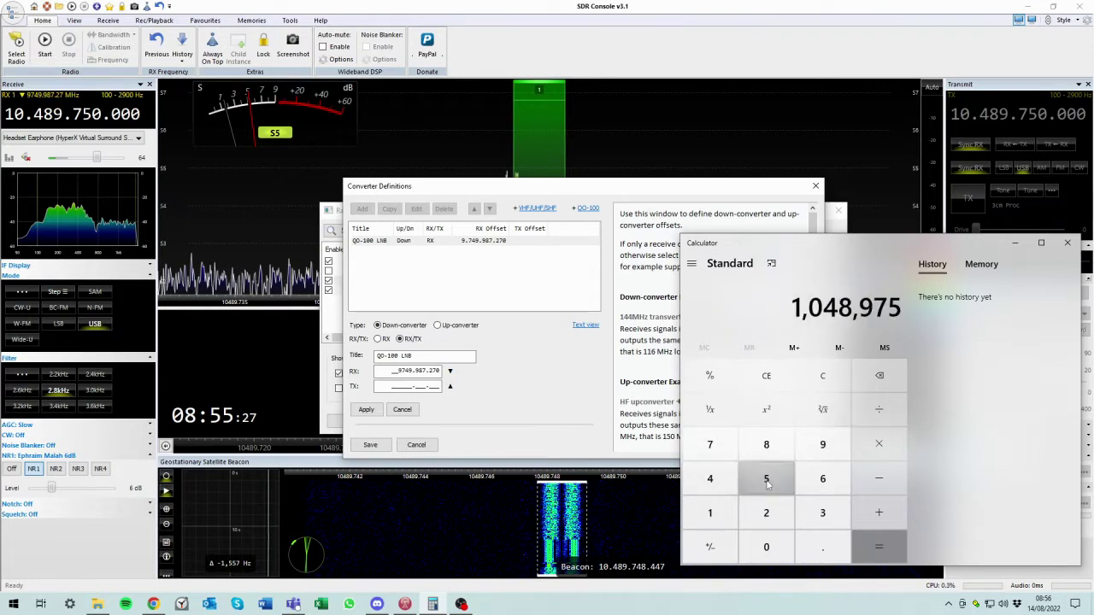
pyautogui.click(766, 547)
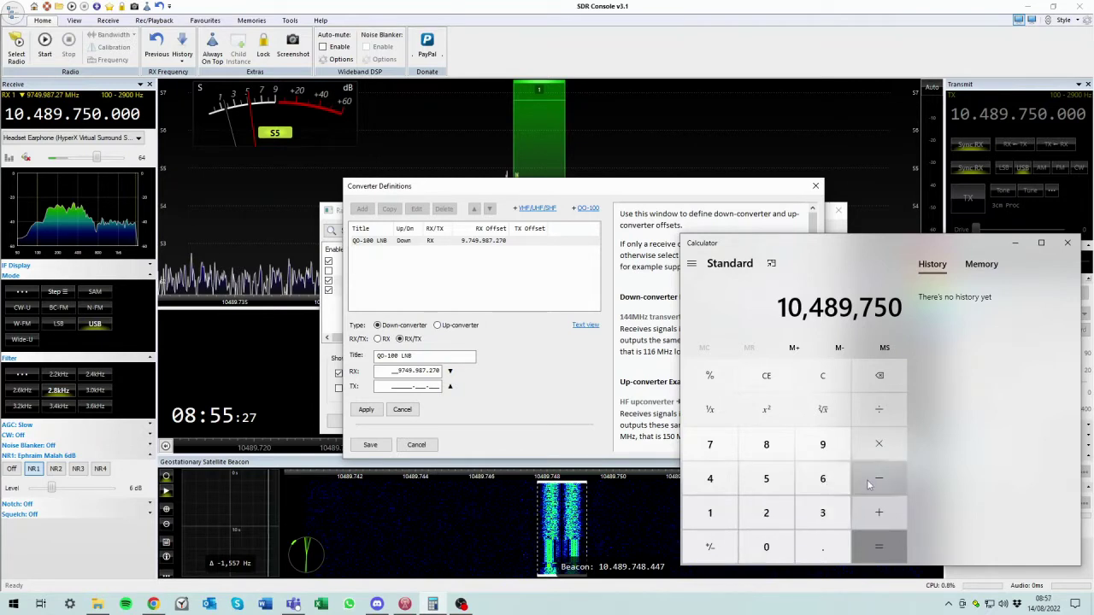
# Subtract the uplink 2400250 to get 8,089,500 and place the cursor in the TX offset field.
pyautogui.click(879, 479)
pyautogui.click(766, 514)
pyautogui.click(709, 479)
pyautogui.click(767, 547)
pyautogui.click(767, 548)
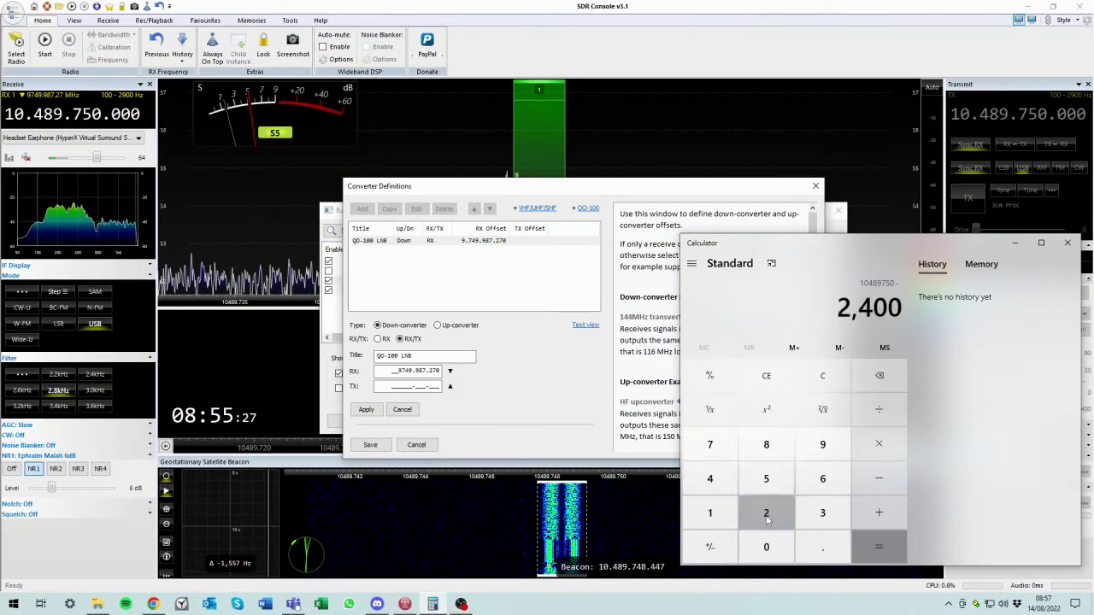
pyautogui.click(766, 512)
pyautogui.click(766, 483)
pyautogui.click(767, 545)
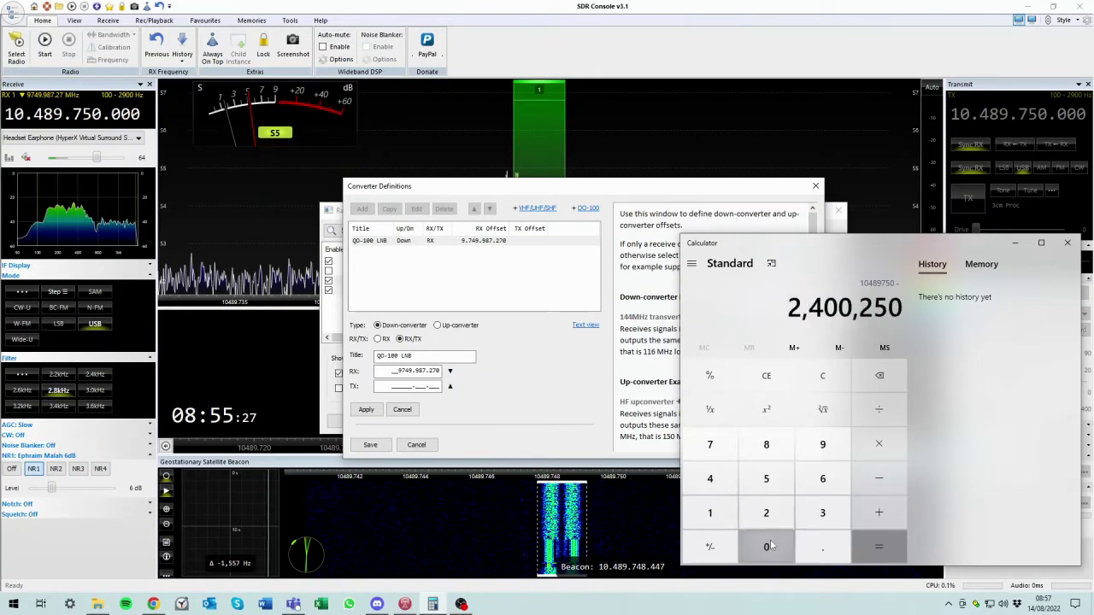
pyautogui.click(879, 545)
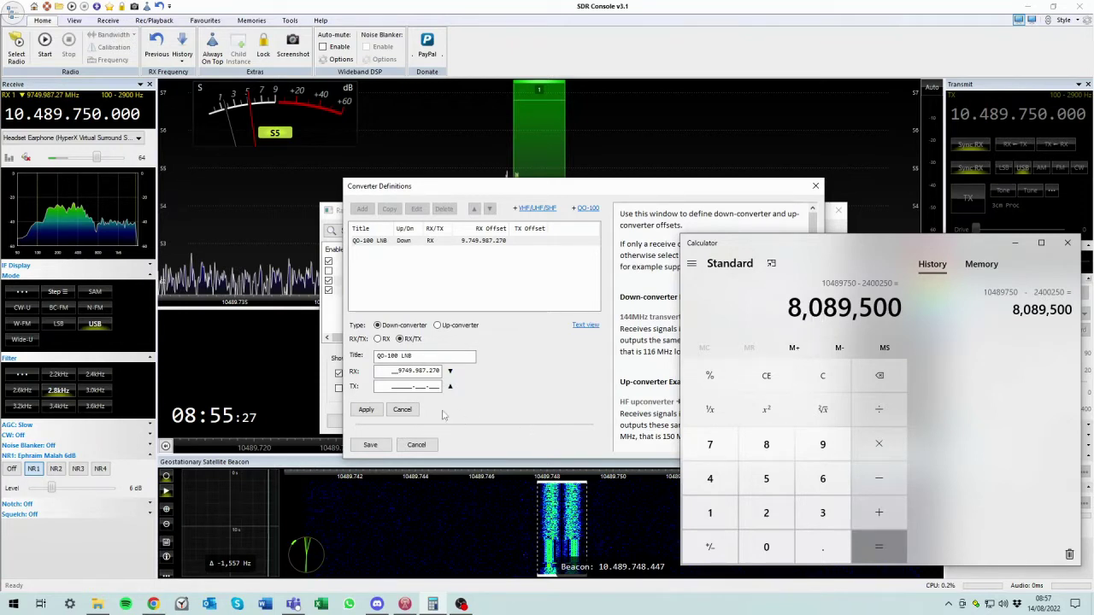
pyautogui.click(398, 386)
# Enter TX offset 8.089.500.000 for the QO-100 LNB converter, checked against Calculator, and apply it.
pyautogui.hotkey('alt', 'Tab')
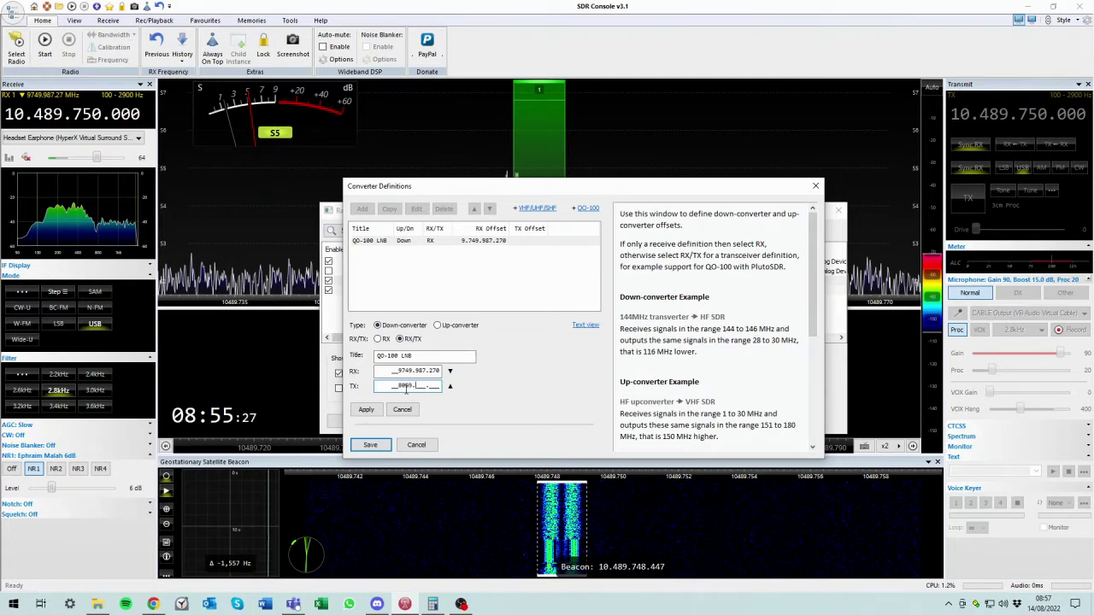
pyautogui.click(433, 604)
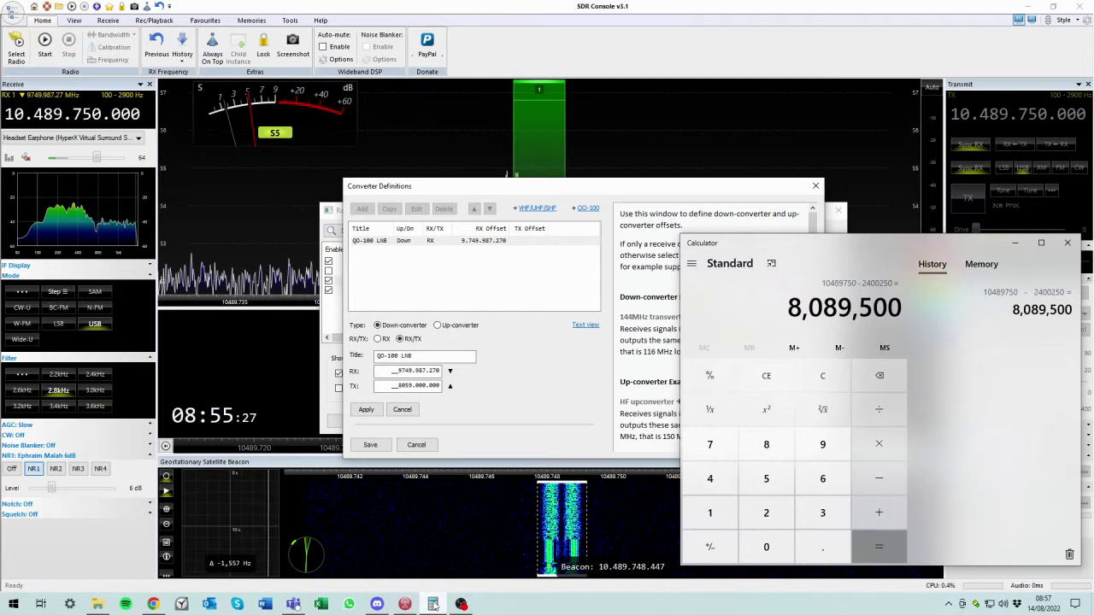
pyautogui.click(408, 387)
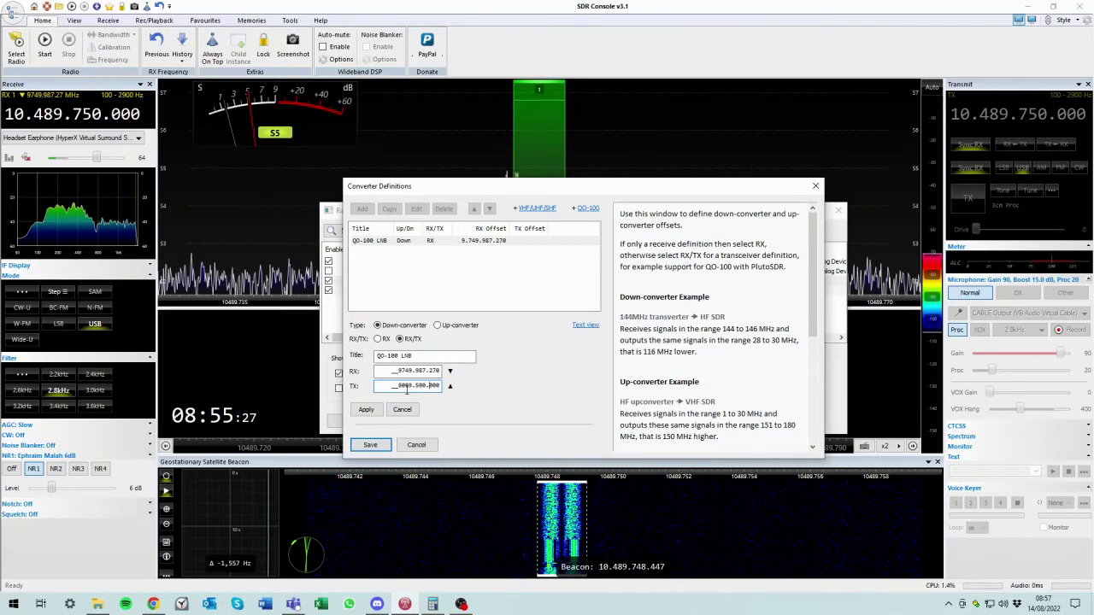
pyautogui.click(433, 604)
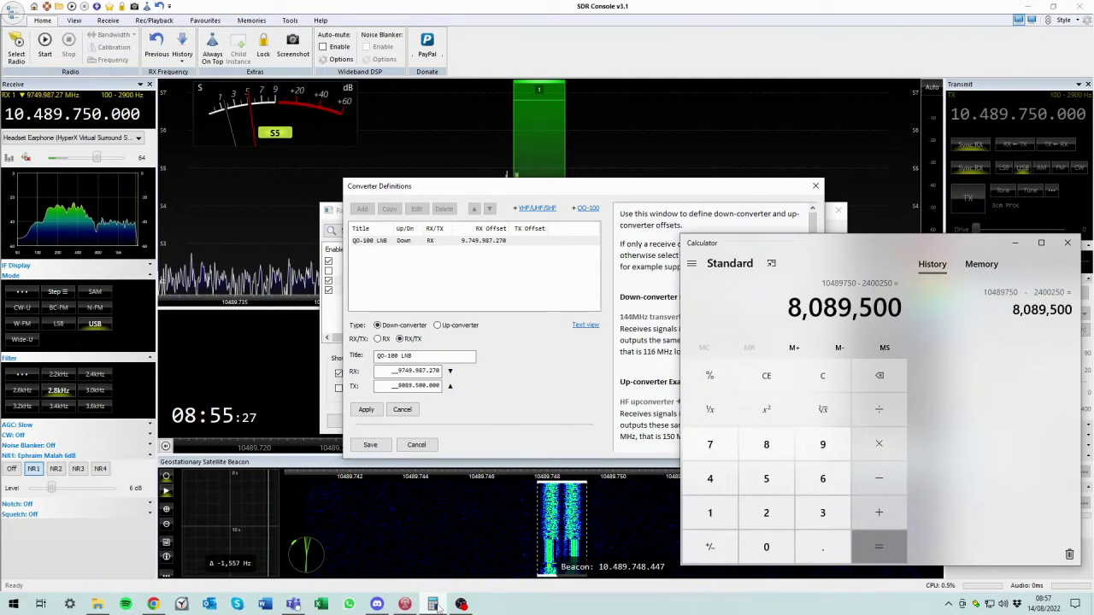
pyautogui.click(436, 605)
pyautogui.click(366, 410)
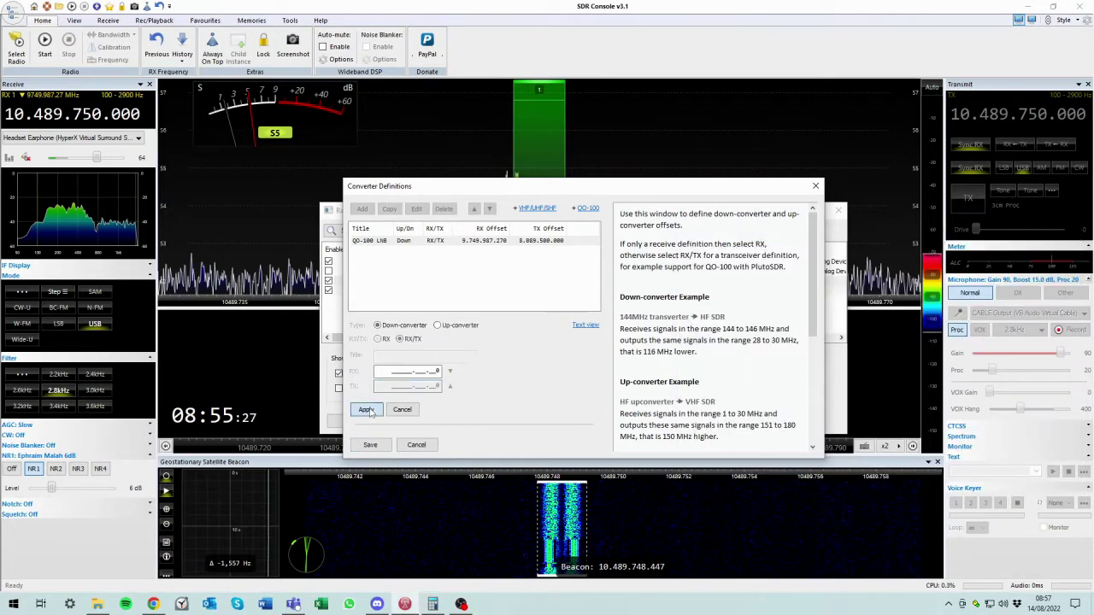
# Save the converter and radio definitions, then start the PlutoSDR_Ethernet radio.
pyautogui.click(370, 445)
pyautogui.click(357, 421)
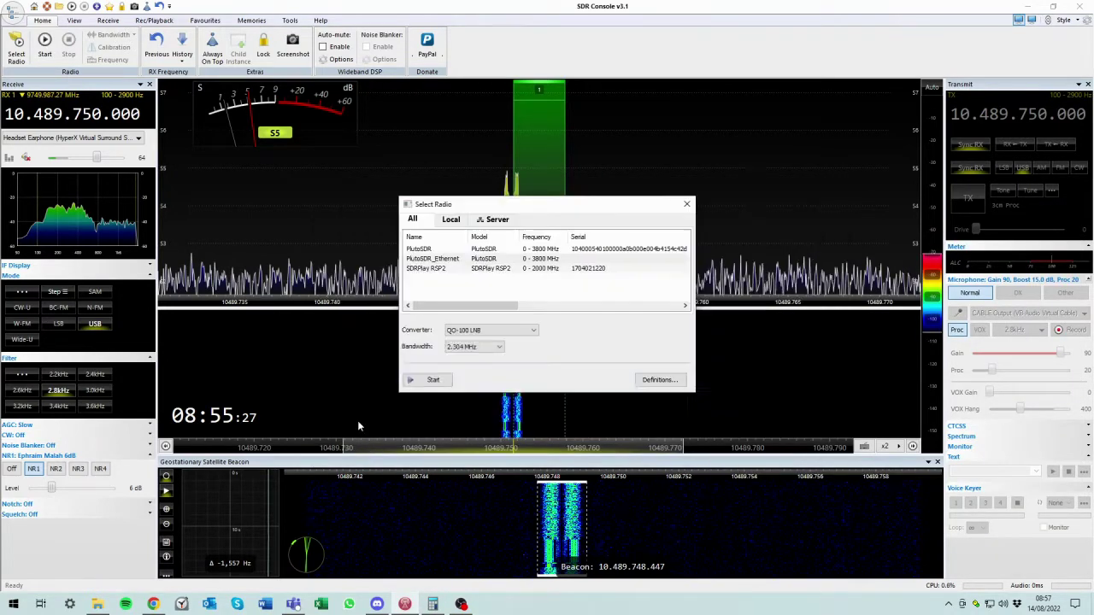
pyautogui.click(438, 258)
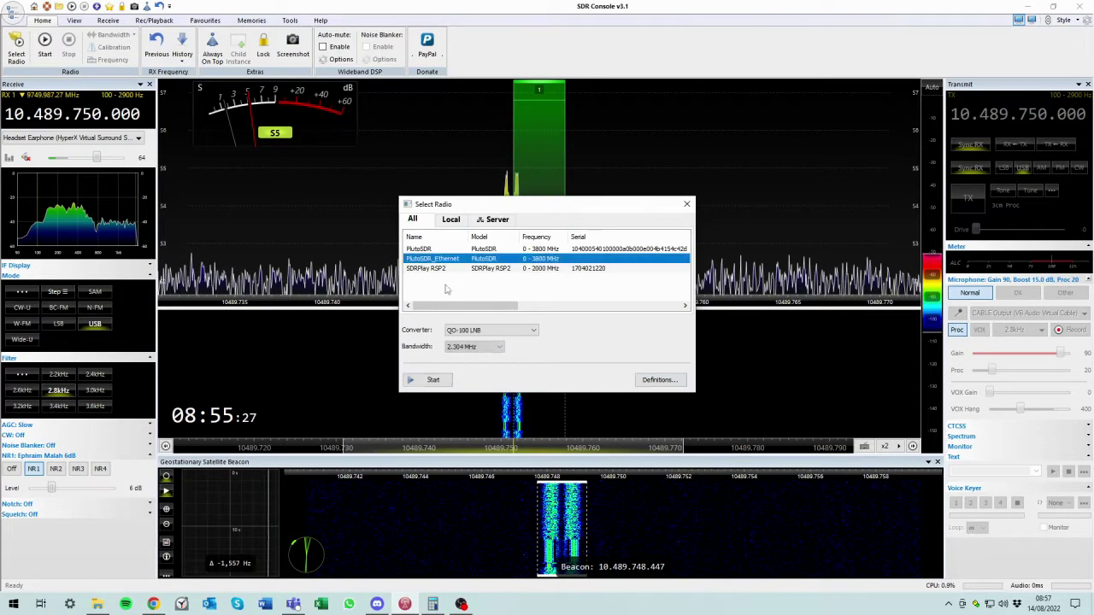
pyautogui.click(433, 380)
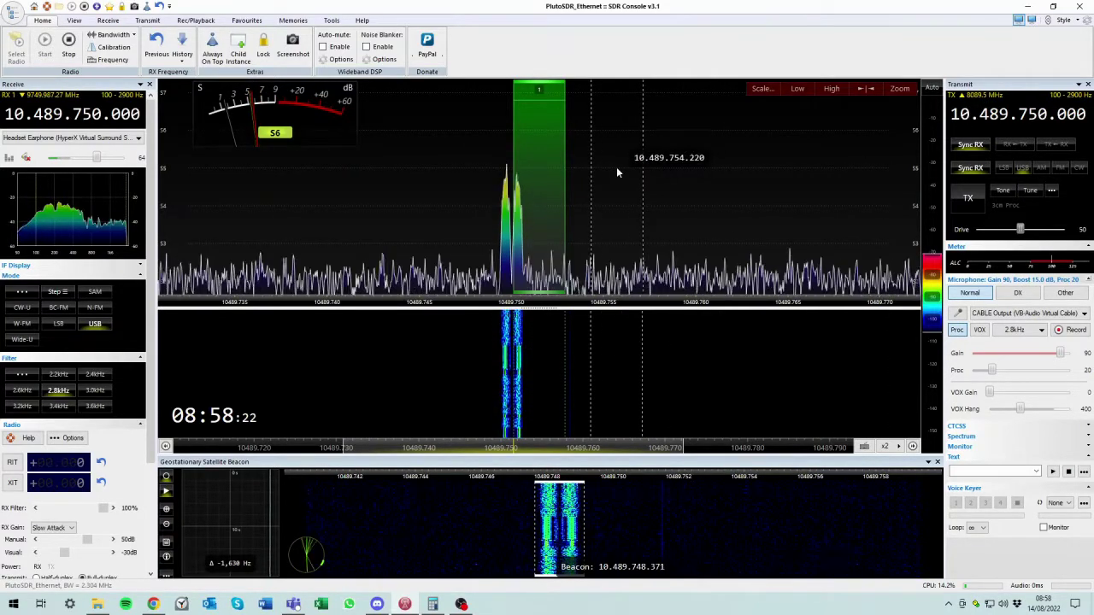
# Zoom the spectrum out and tune receive and transmit to 10.489.754.880.
pyautogui.moveTo(895, 154)
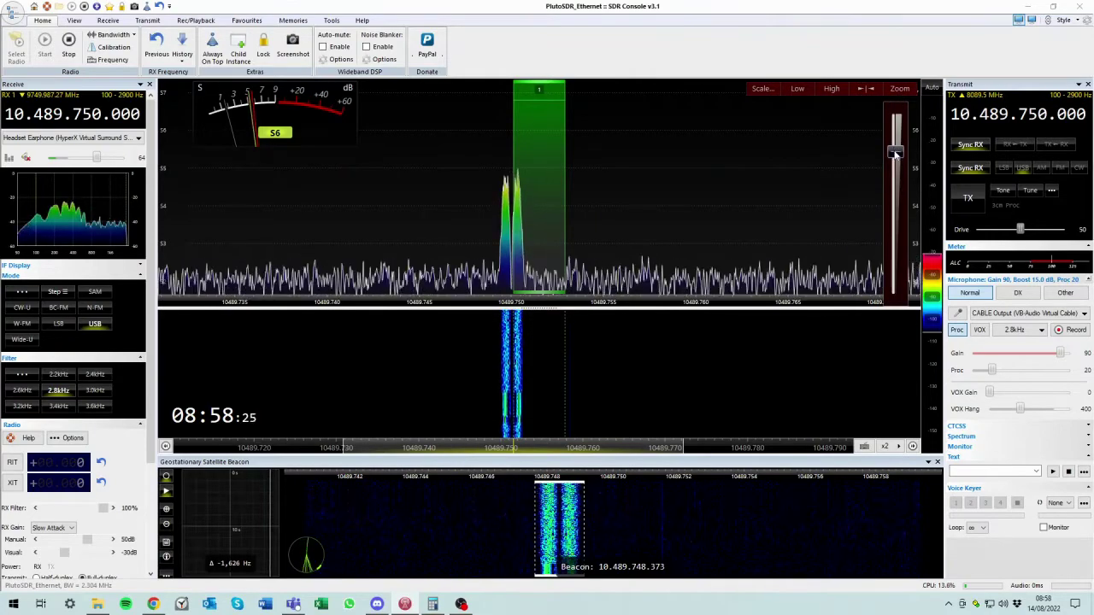
pyautogui.moveTo(895, 154); pyautogui.dragTo(895, 171)
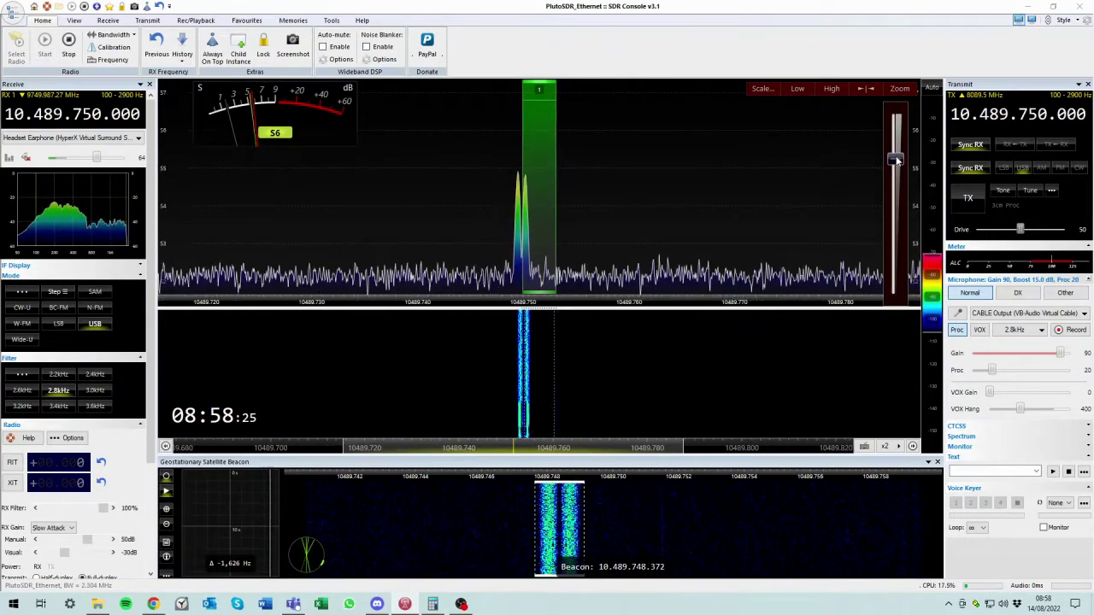
pyautogui.click(591, 193)
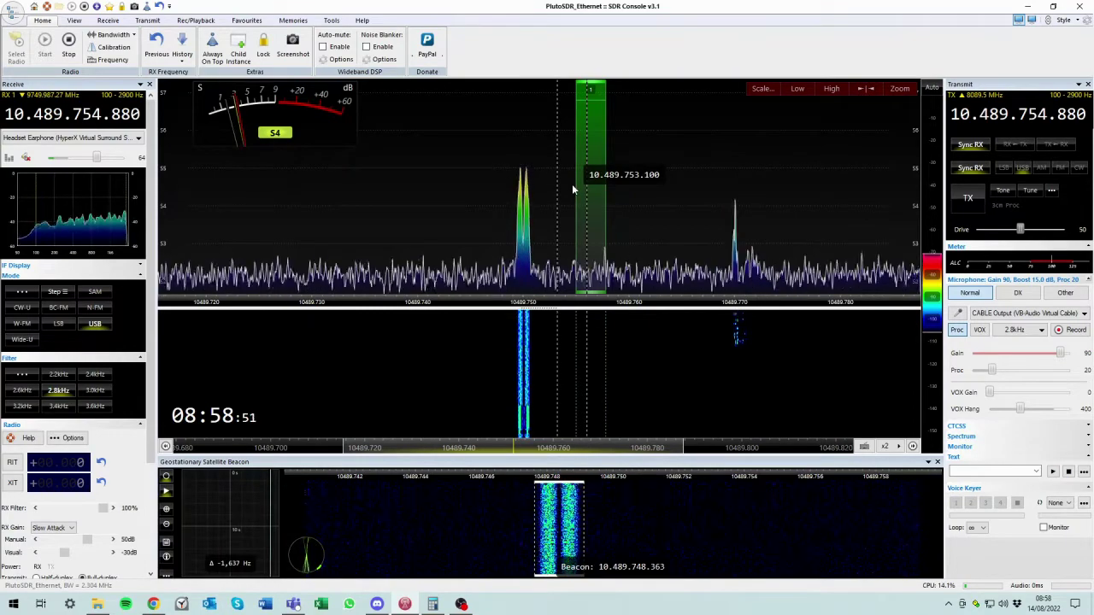
# Select the test tone as transmit audio and verify Tone 1 at 2050 Hz in Transmit Options.
pyautogui.click(1003, 192)
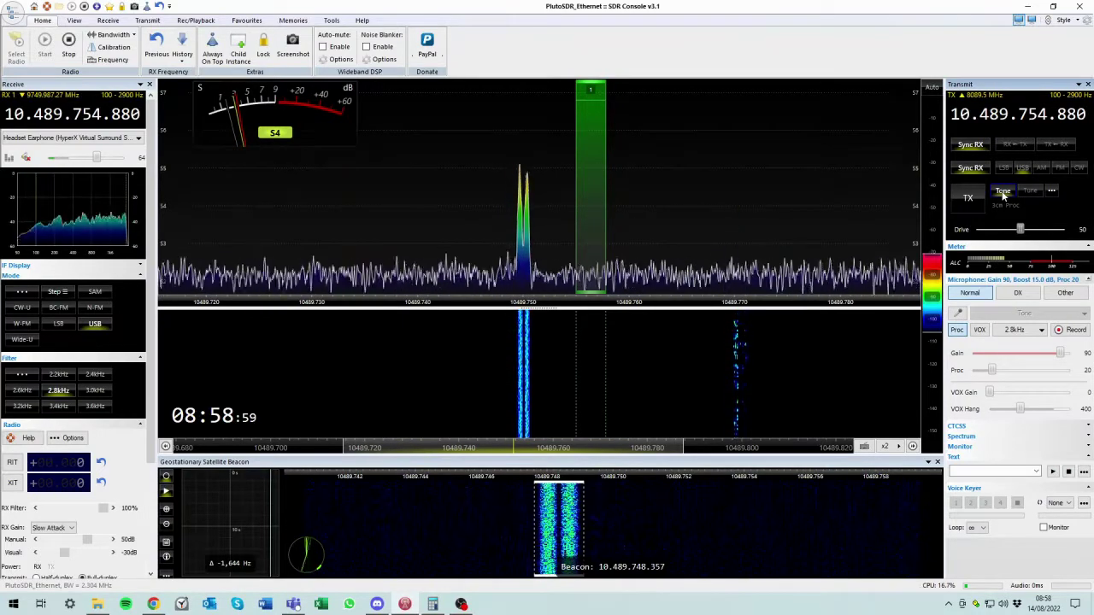
pyautogui.click(1050, 191)
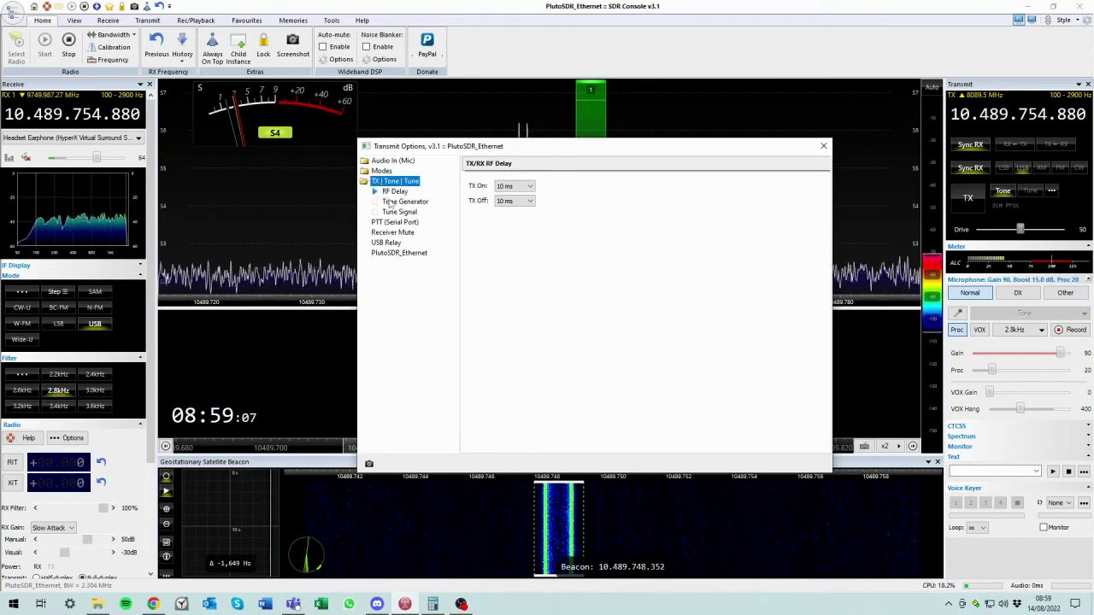
pyautogui.click(389, 202)
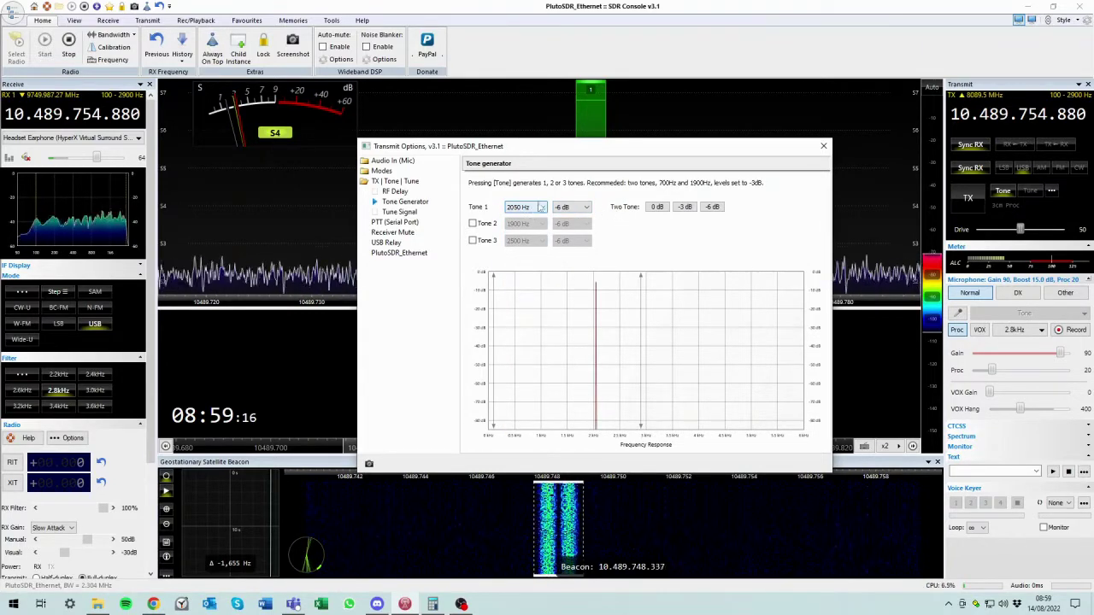
pyautogui.click(823, 148)
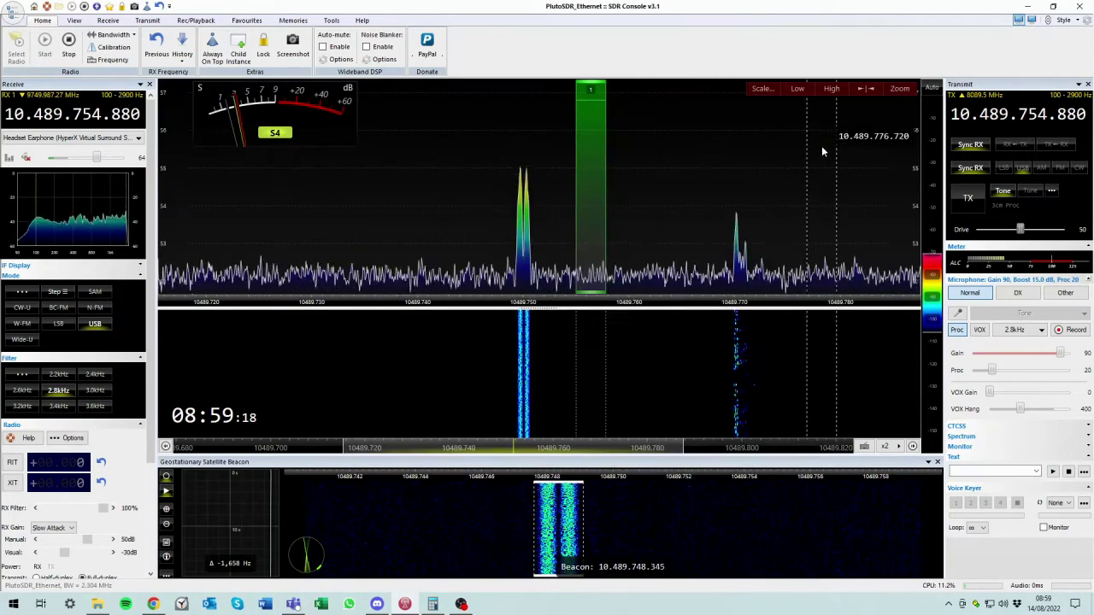
# Transmit the test tone, observe its carrier near 10489.760 in the downlink, then stop.
pyautogui.click(968, 201)
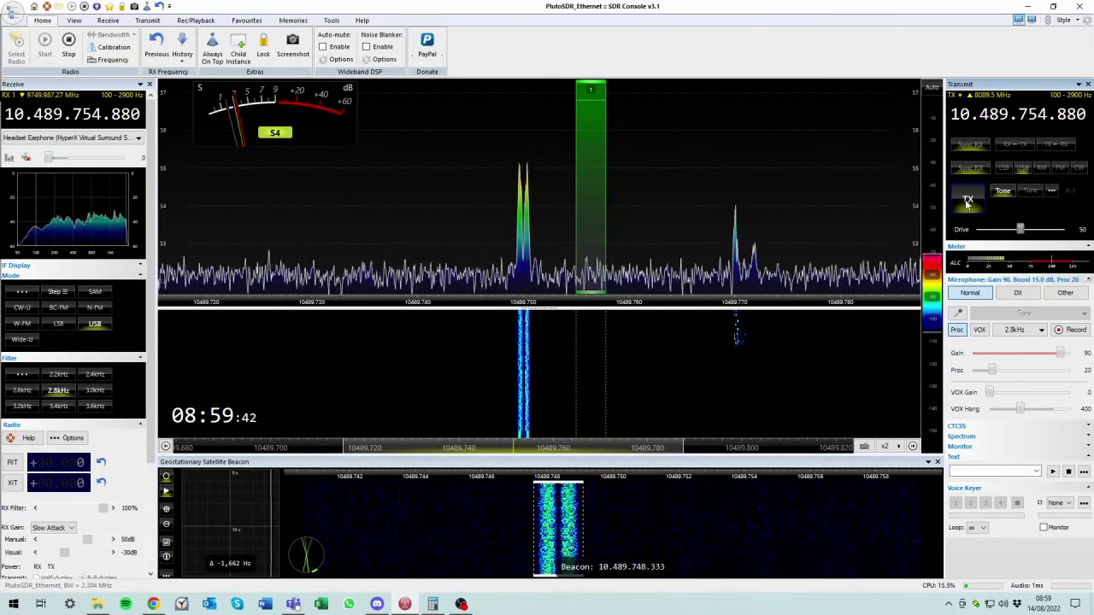
pyautogui.click(965, 199)
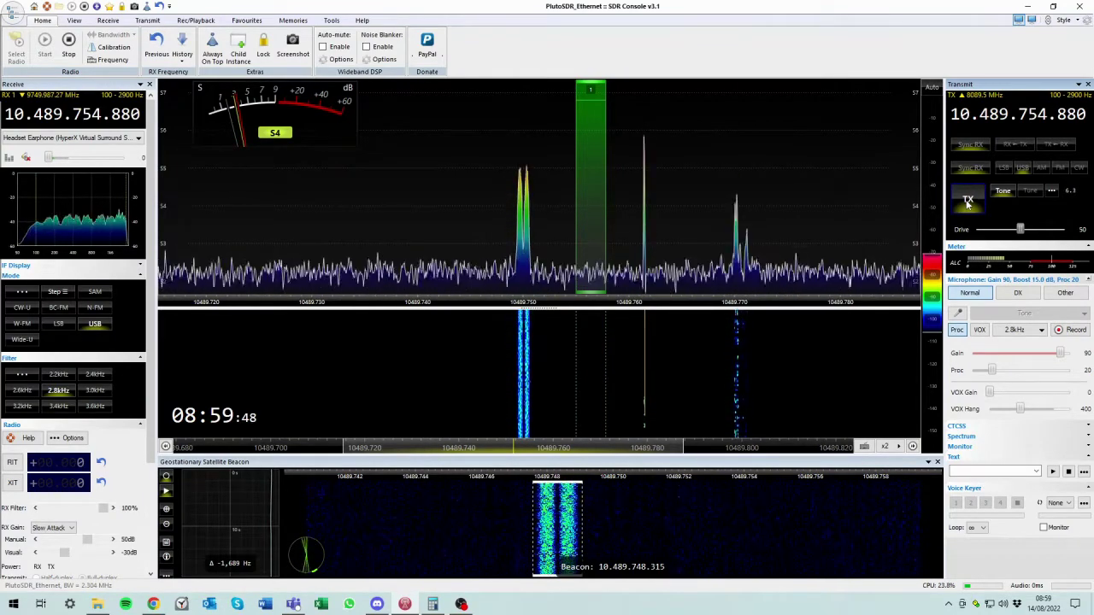
pyautogui.click(968, 202)
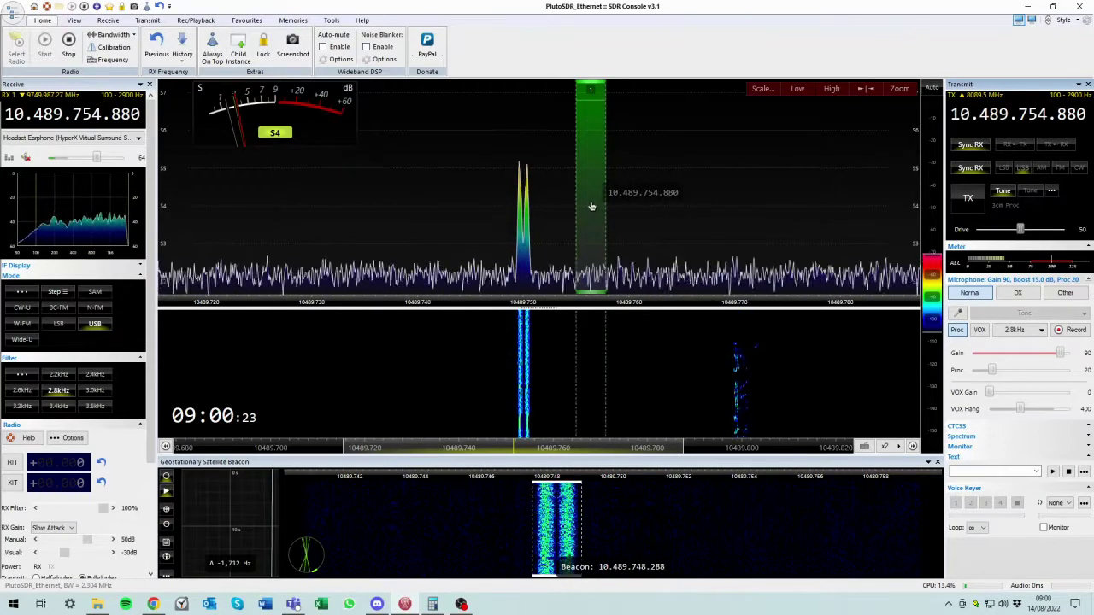
# Transmit the test tone and read its carrier frequency off the spectrum.
pyautogui.click(964, 197)
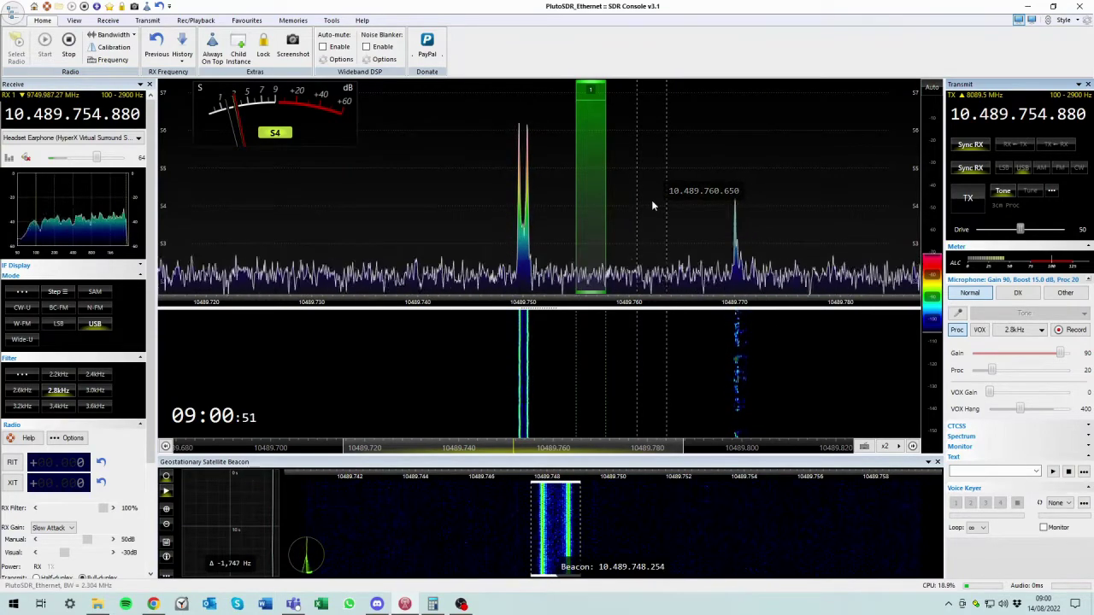
pyautogui.moveTo(907, 82)
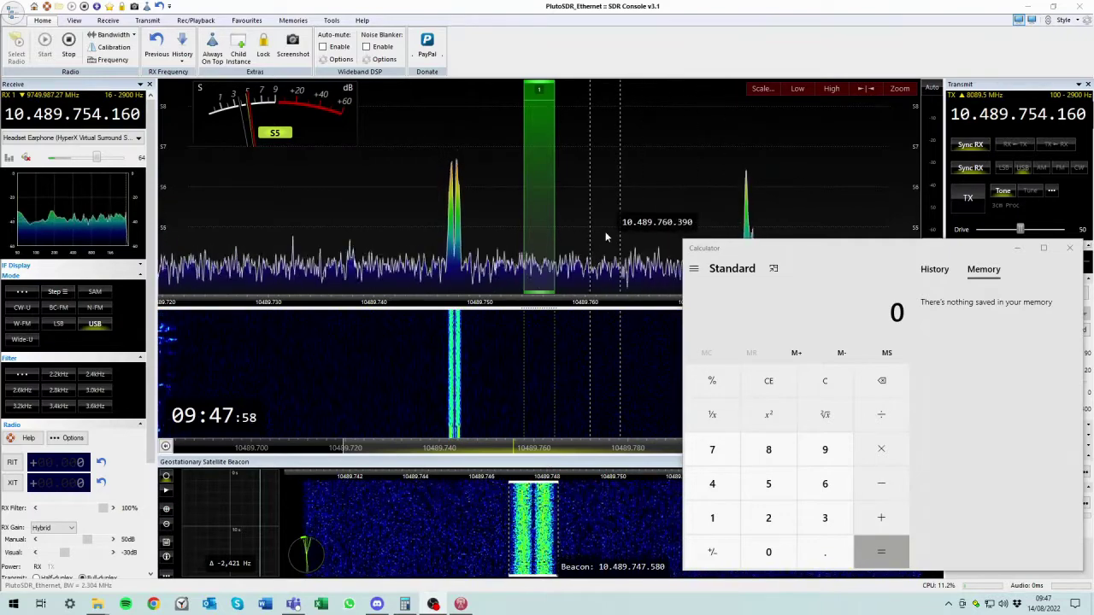
# Minimize Calculator and key the test tone on, off and on again to mark its position.
pyautogui.click(813, 253)
pyautogui.click(1017, 248)
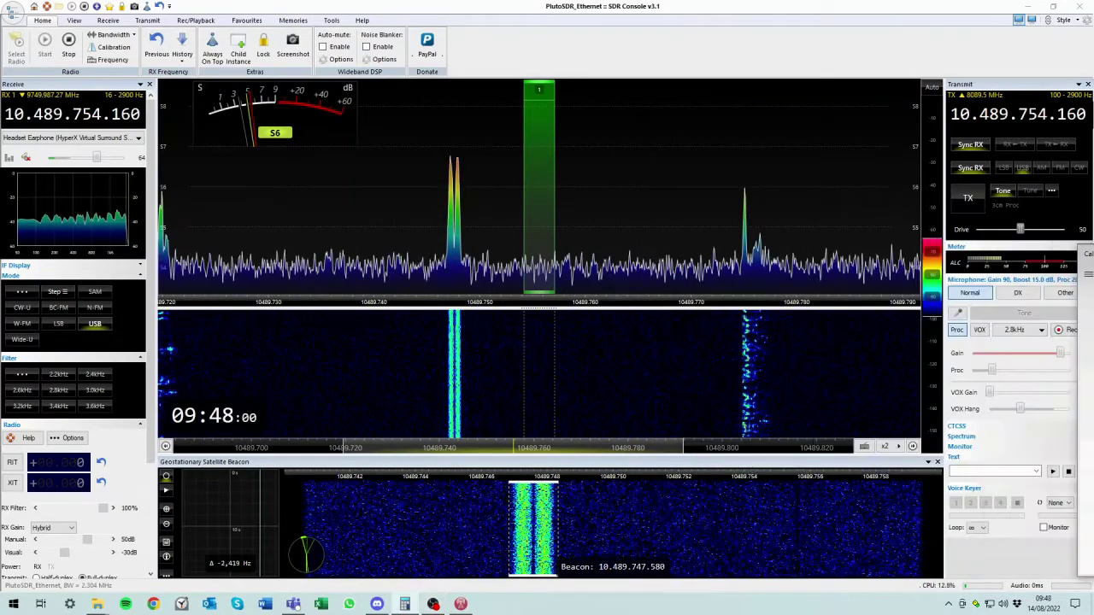
pyautogui.click(964, 197)
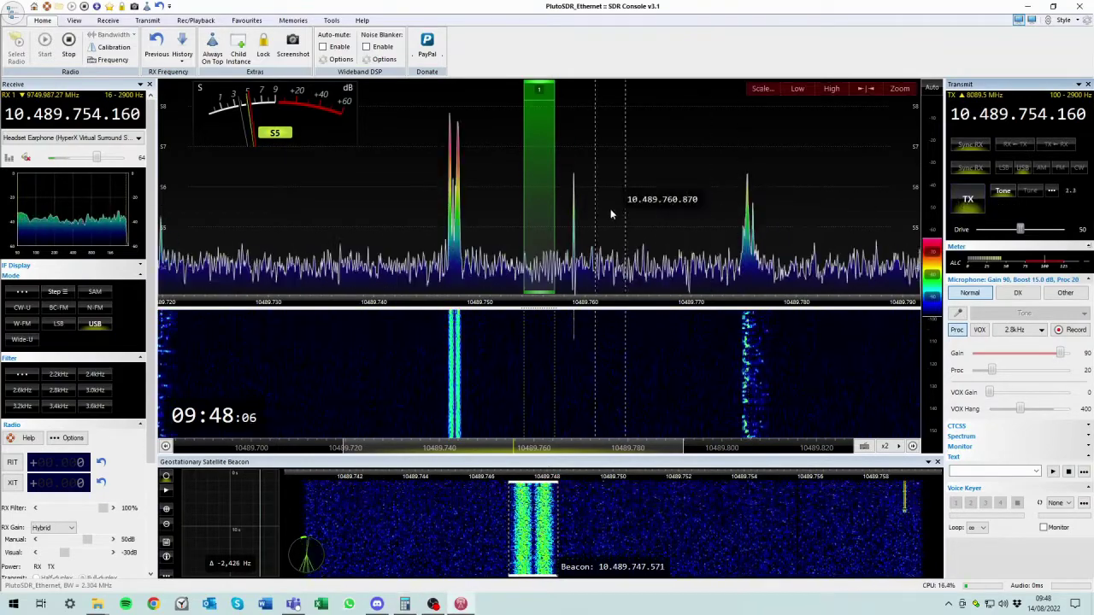
pyautogui.click(969, 201)
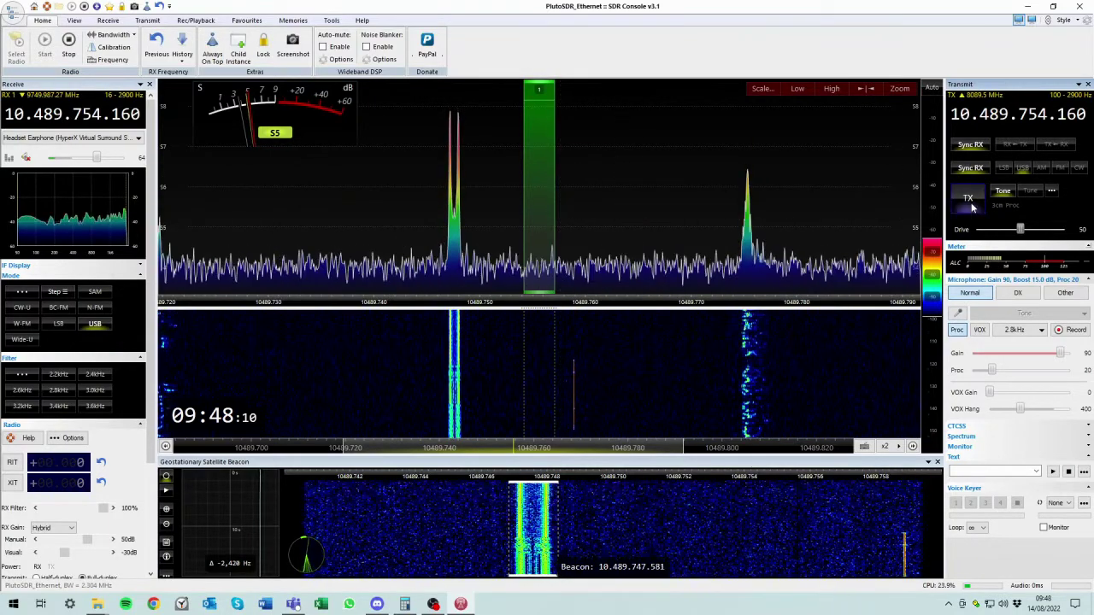
pyautogui.click(969, 202)
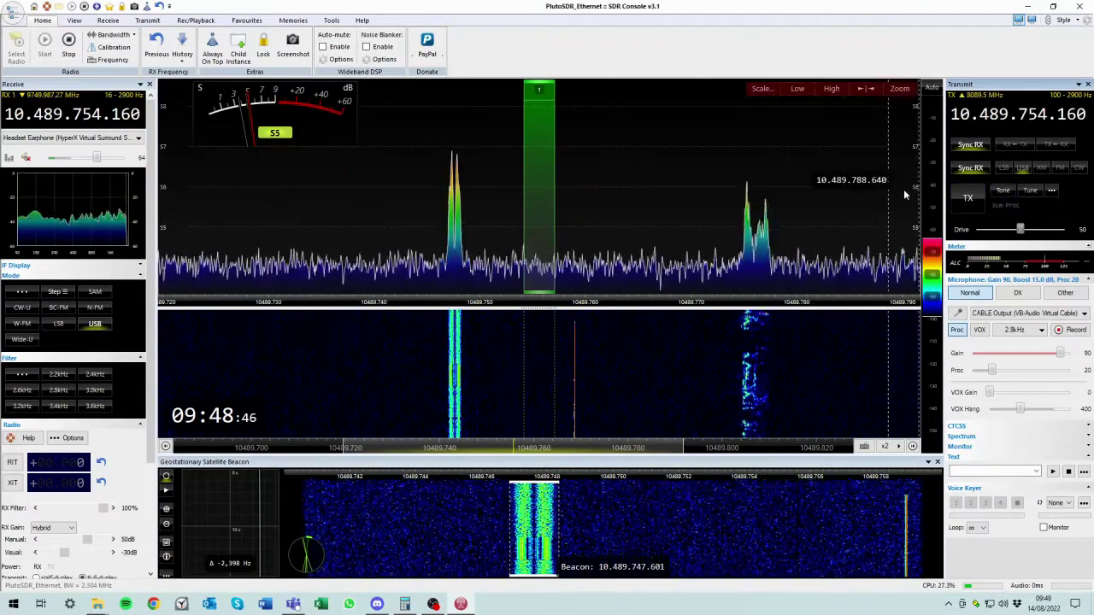
pyautogui.press('XF86Calculator')
pyautogui.moveTo(1058, 242); pyautogui.dragTo(814, 247)
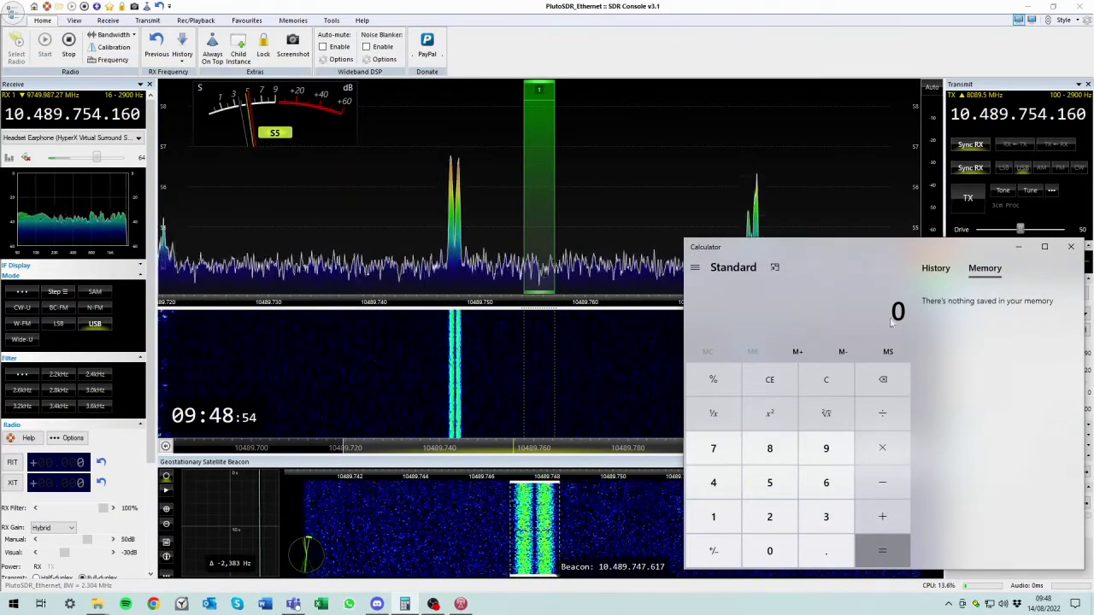
pyautogui.click(712, 519)
pyautogui.click(773, 553)
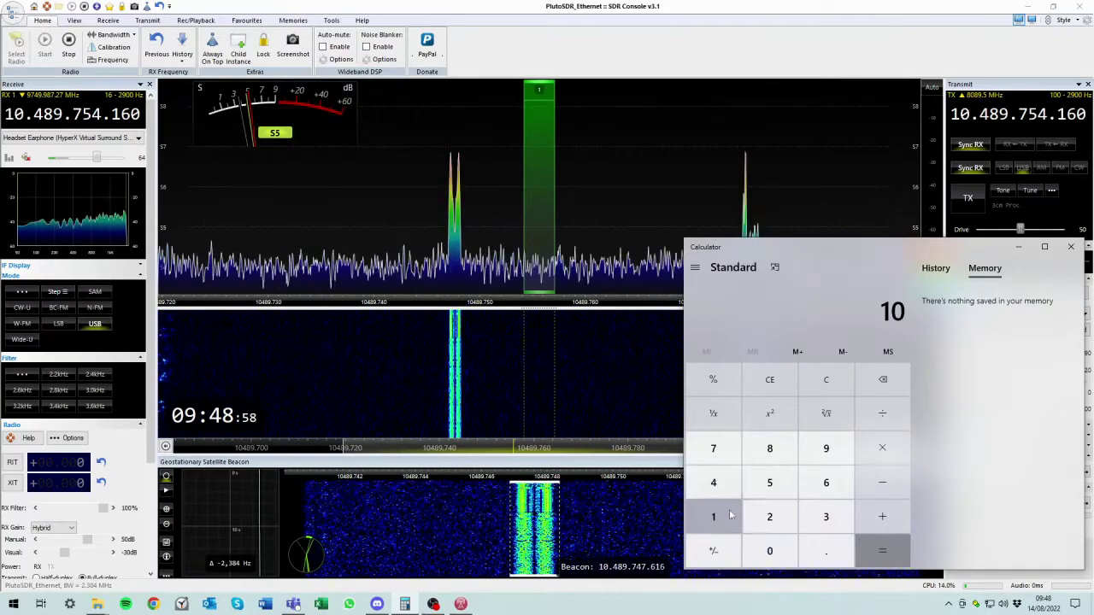
pyautogui.click(713, 482)
pyautogui.click(769, 447)
pyautogui.click(816, 451)
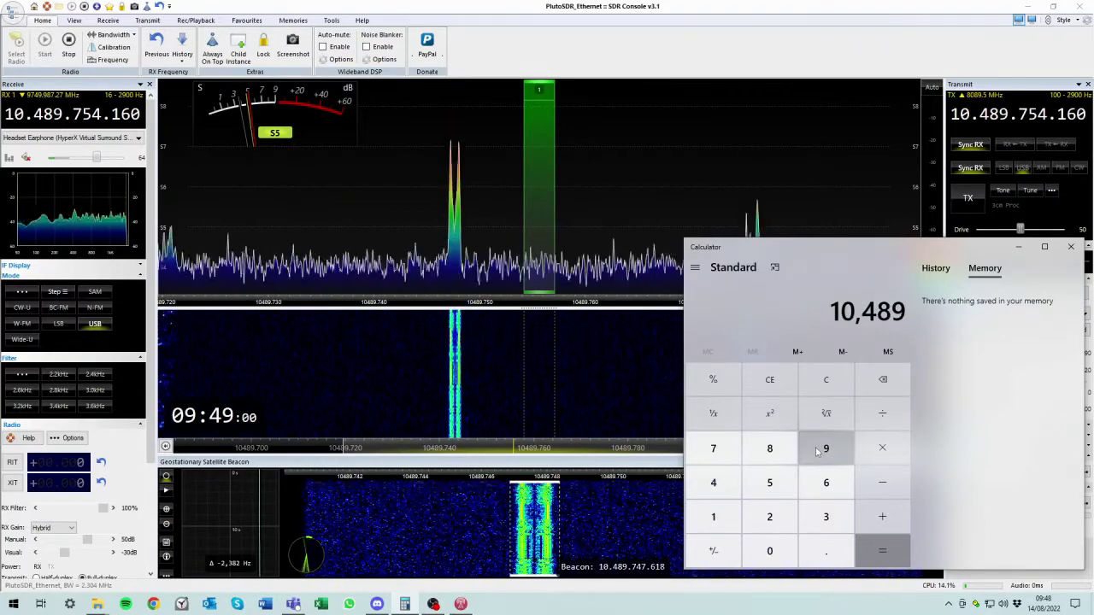
pyautogui.click(713, 448)
pyautogui.click(769, 484)
pyautogui.click(767, 451)
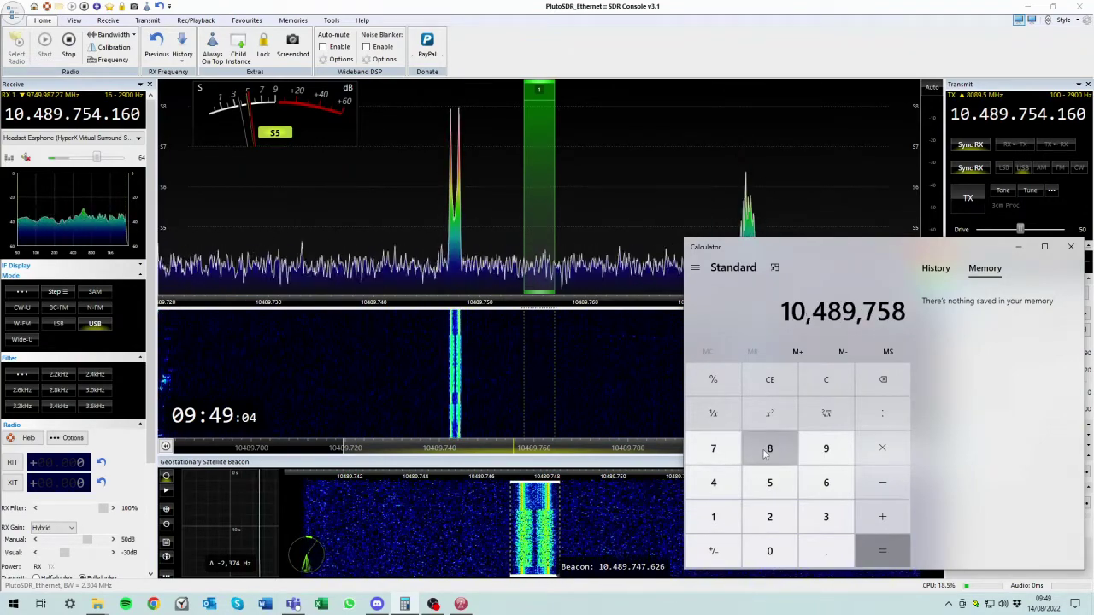
pyautogui.click(769, 452)
pyautogui.click(769, 451)
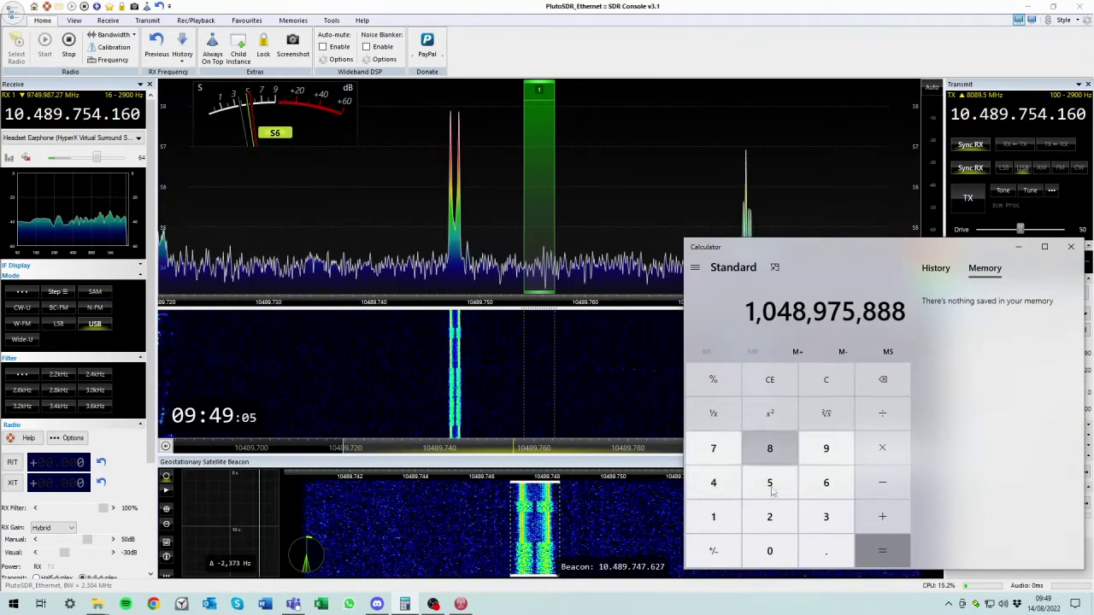
pyautogui.click(771, 551)
pyautogui.press('Return')
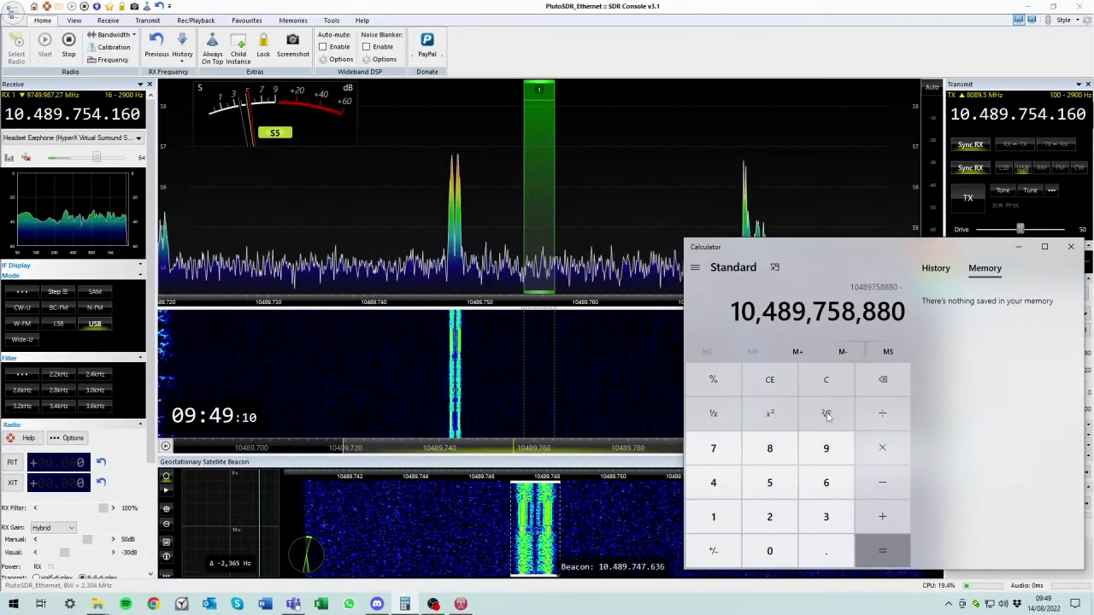
pyautogui.click(708, 517)
pyautogui.click(757, 547)
pyautogui.click(713, 483)
pyautogui.click(769, 448)
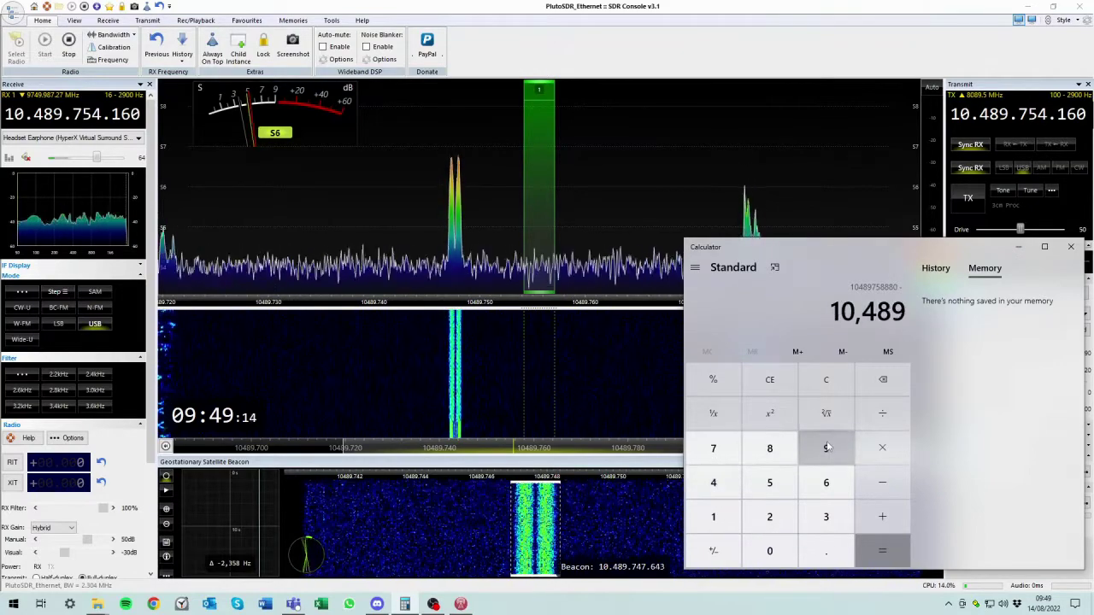
pyautogui.click(720, 453)
pyautogui.click(769, 482)
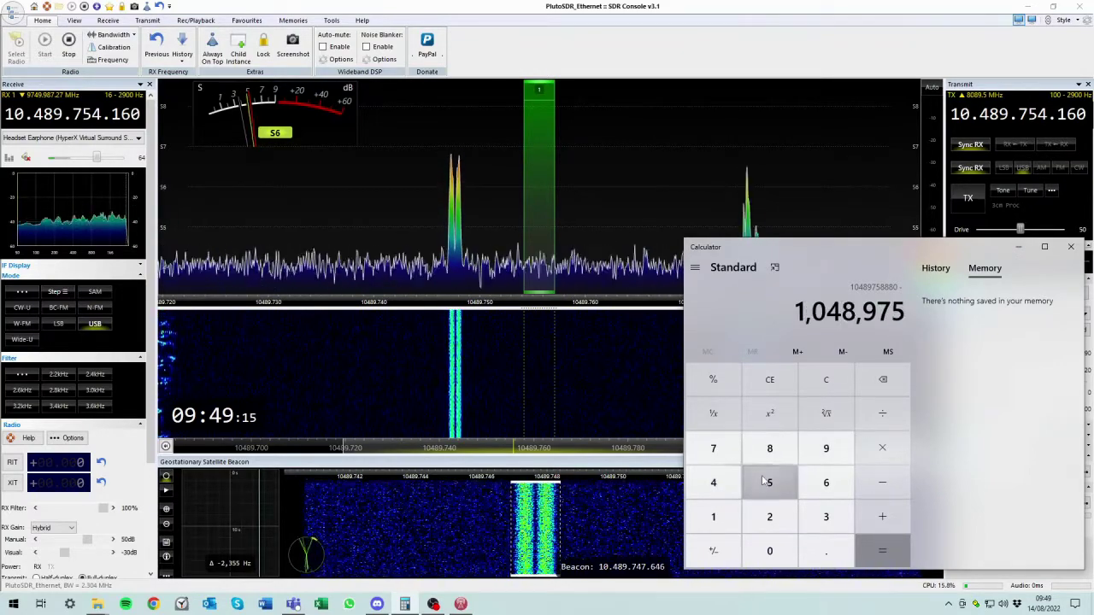
pyautogui.click(714, 483)
pyautogui.click(713, 516)
pyautogui.click(826, 482)
pyautogui.click(769, 550)
pyautogui.click(872, 551)
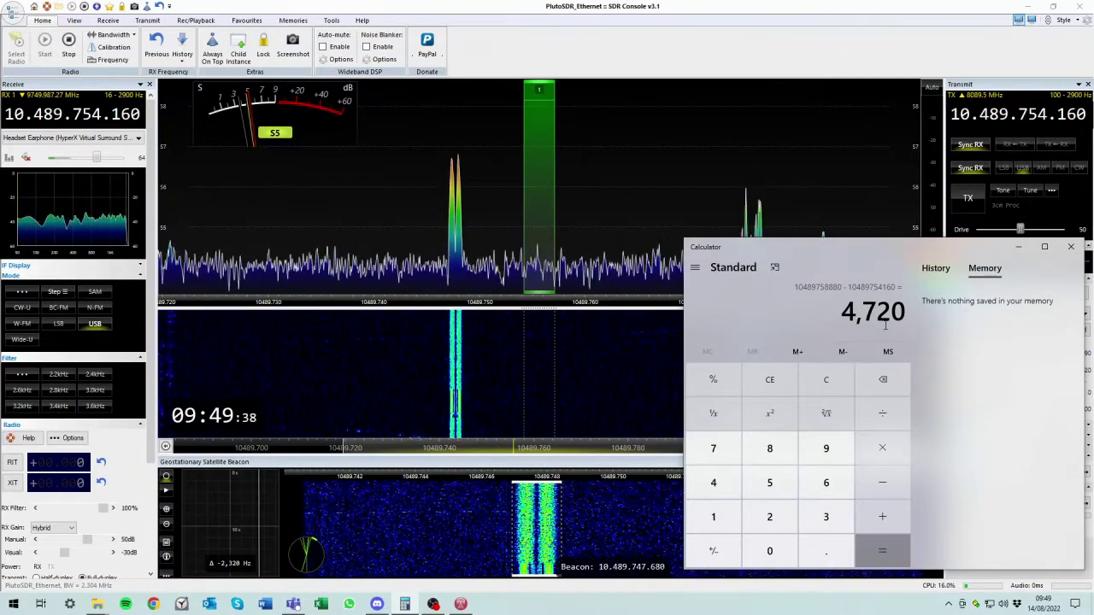
# Subtract the expected 2000 Hz tone to get a 2,720 Hz error.
pyautogui.click(882, 483)
pyautogui.click(769, 516)
pyautogui.doubleClick(770, 550)
pyautogui.click(769, 550)
pyautogui.click(885, 559)
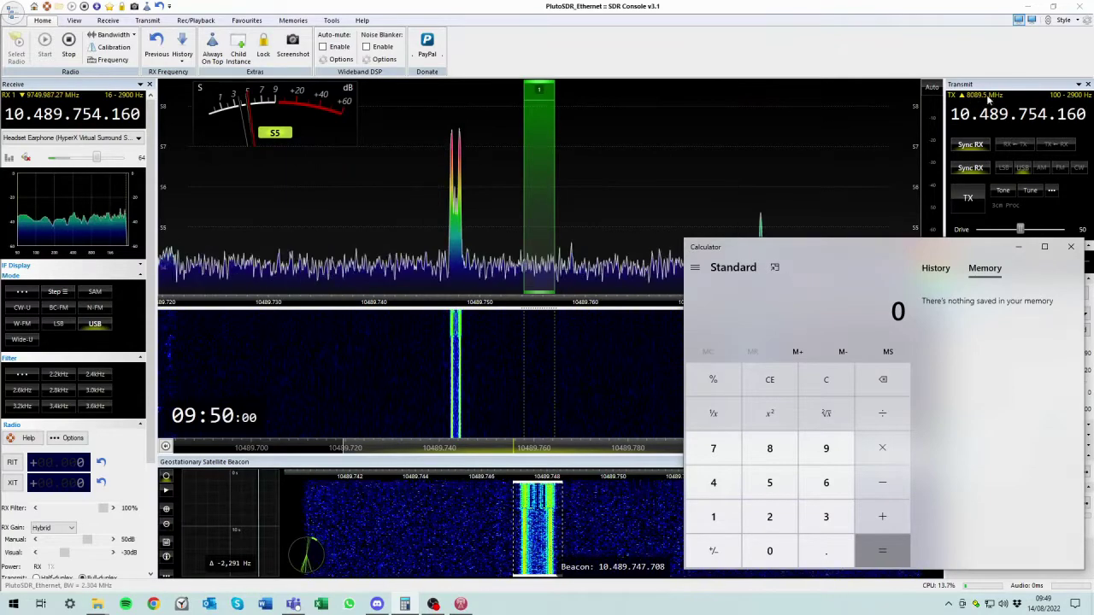
# Enter the base TX offset 8,089,500,000 and start an addition.
pyautogui.click(772, 449)
pyautogui.click(769, 551)
pyautogui.click(770, 448)
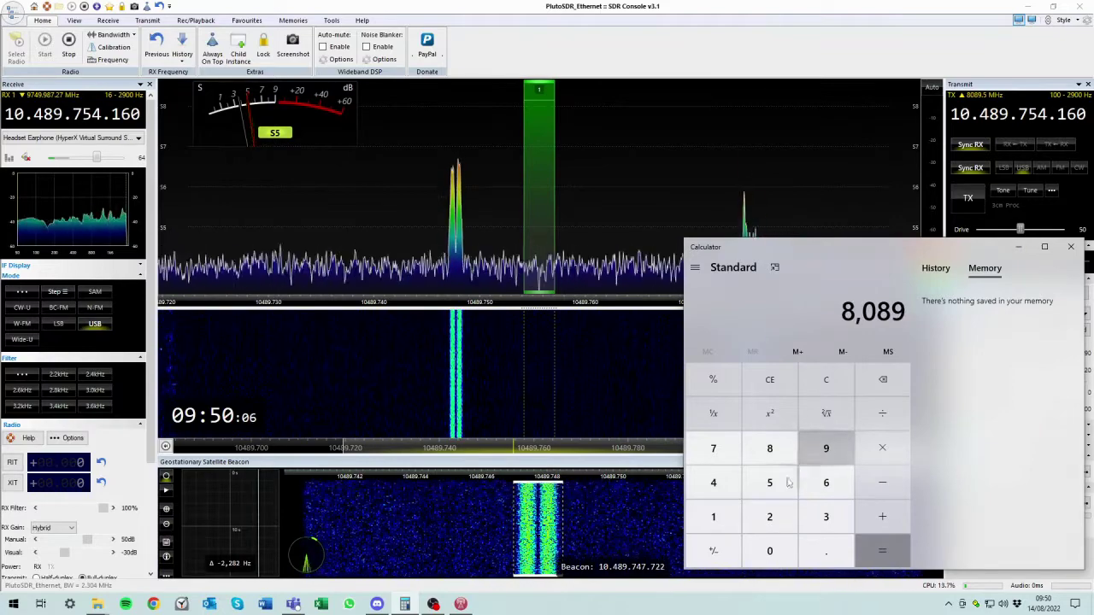
pyautogui.click(772, 550)
pyautogui.click(772, 552)
pyautogui.click(774, 552)
pyautogui.click(773, 551)
pyautogui.click(773, 551)
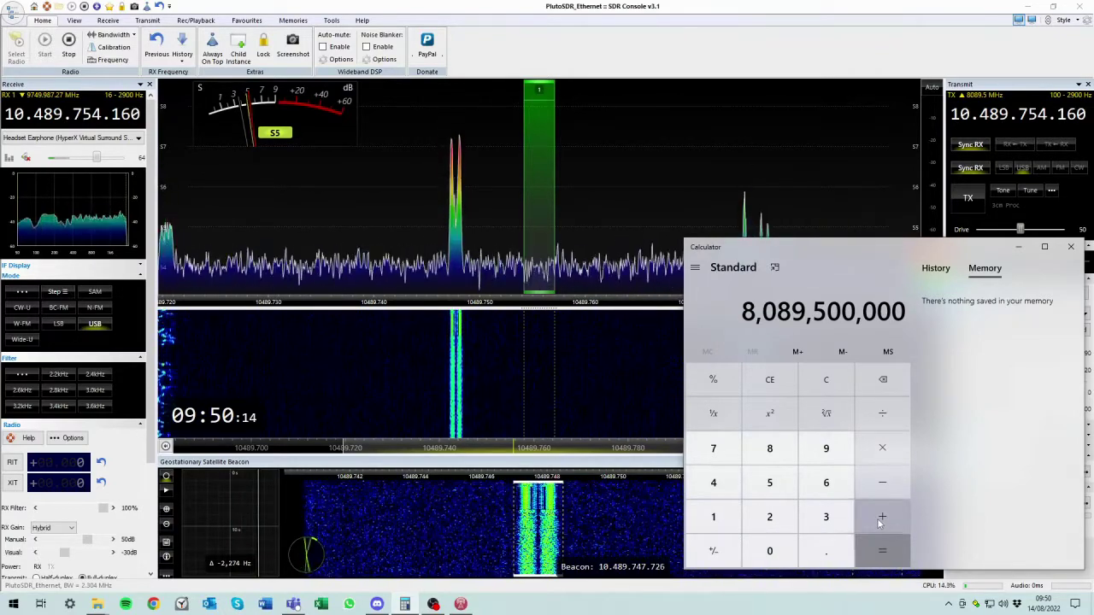
pyautogui.click(880, 522)
# Add the 2,720 Hz correction, fixing a mistaken entry, to get 8,089,502,720.
pyautogui.click(769, 523)
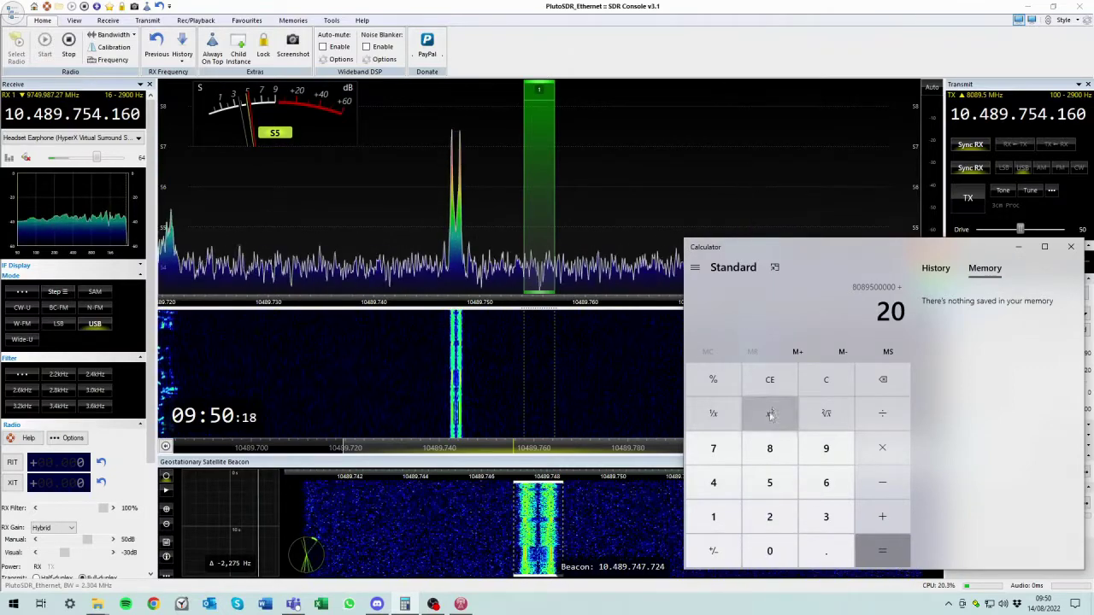
pyautogui.click(776, 382)
pyautogui.click(716, 449)
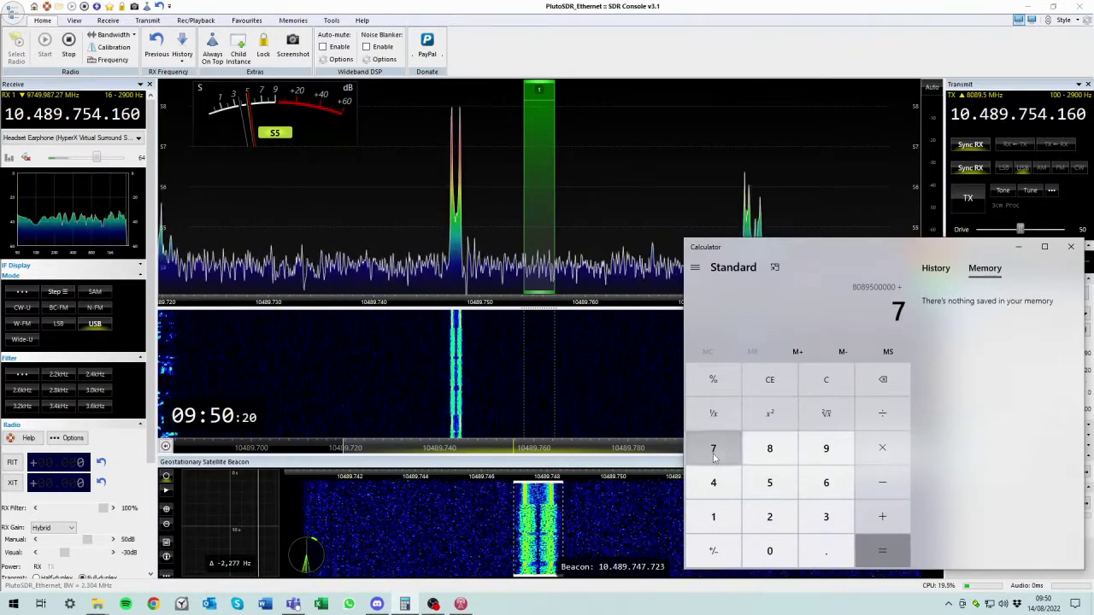
pyautogui.click(767, 516)
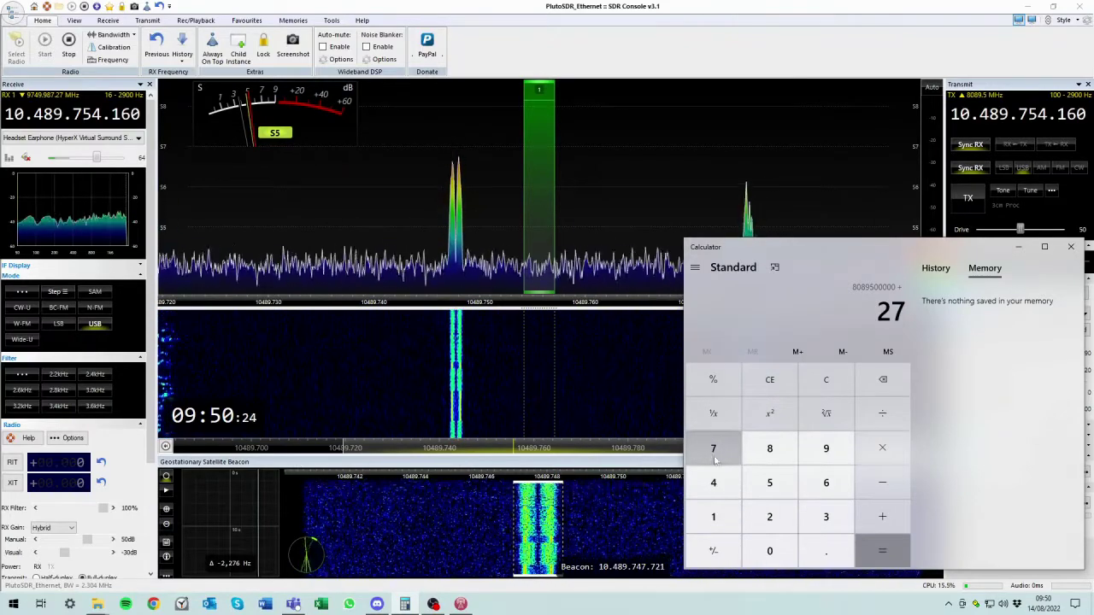
pyautogui.click(770, 551)
pyautogui.click(882, 547)
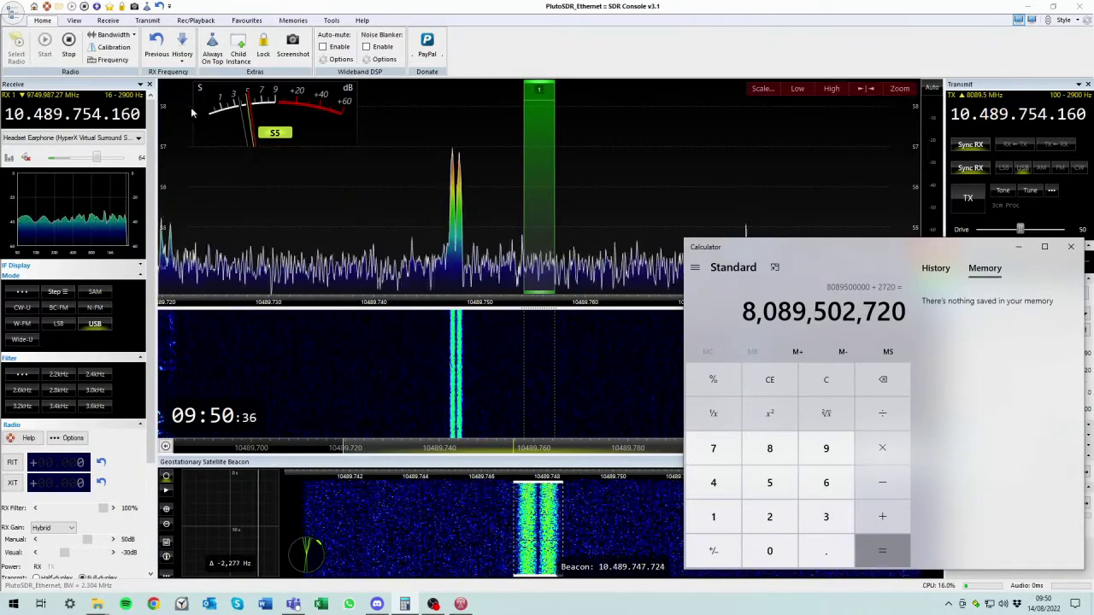
# Stop the radio and open the converter definitions for the PlutoSDR_Ethernet radio.
pyautogui.click(864, 213)
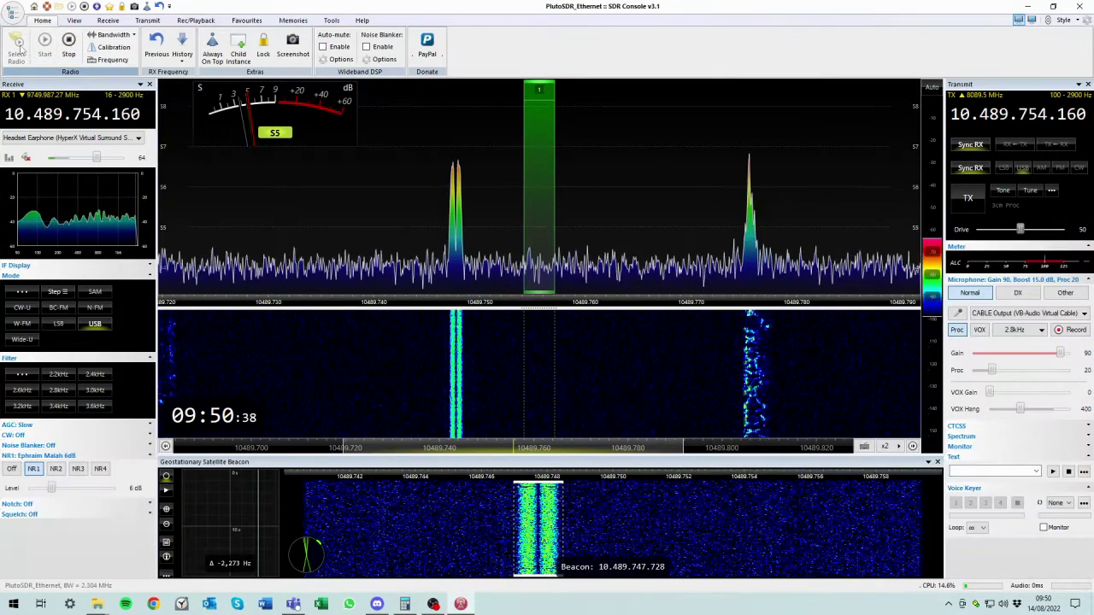
pyautogui.click(17, 47)
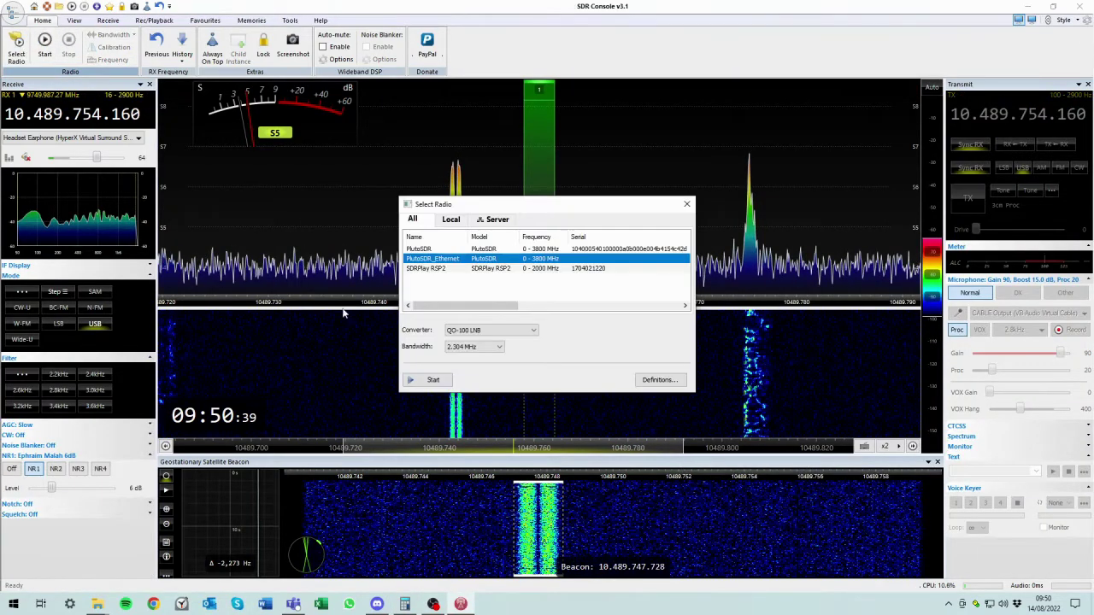
pyautogui.click(661, 380)
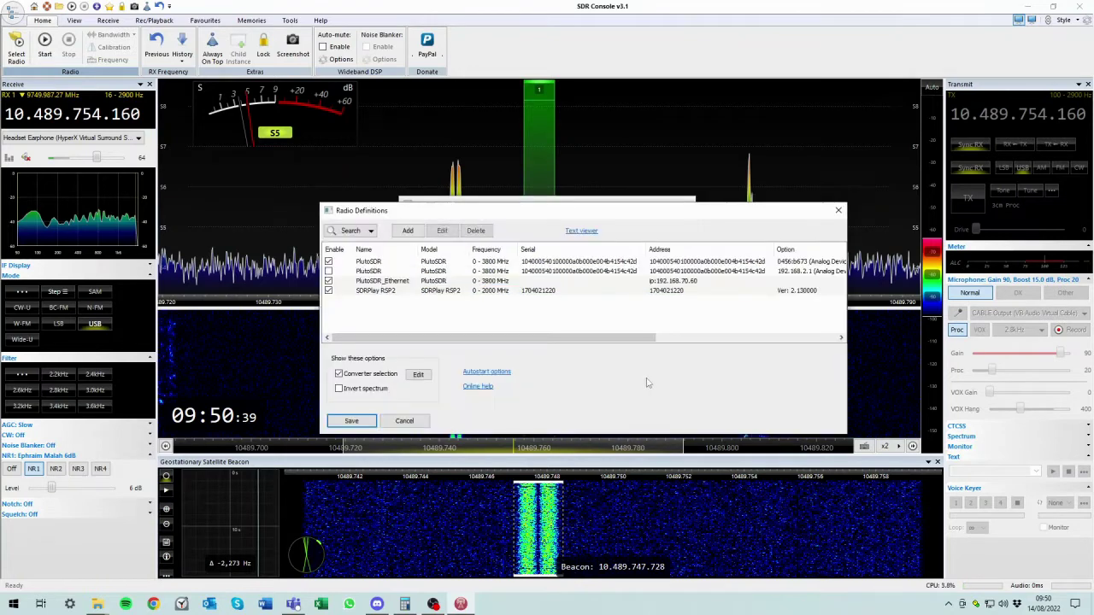
pyautogui.click(403, 283)
pyautogui.click(418, 375)
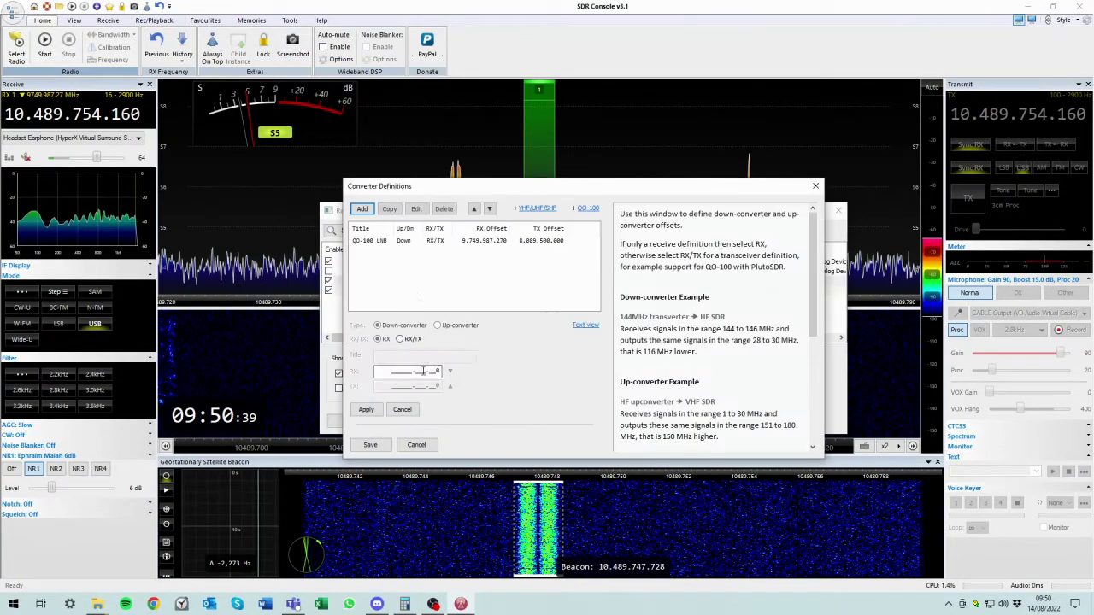
# Set the QO-100 LNB converter's TX offset to 8089.502.720 and save both definitions.
pyautogui.click(411, 243)
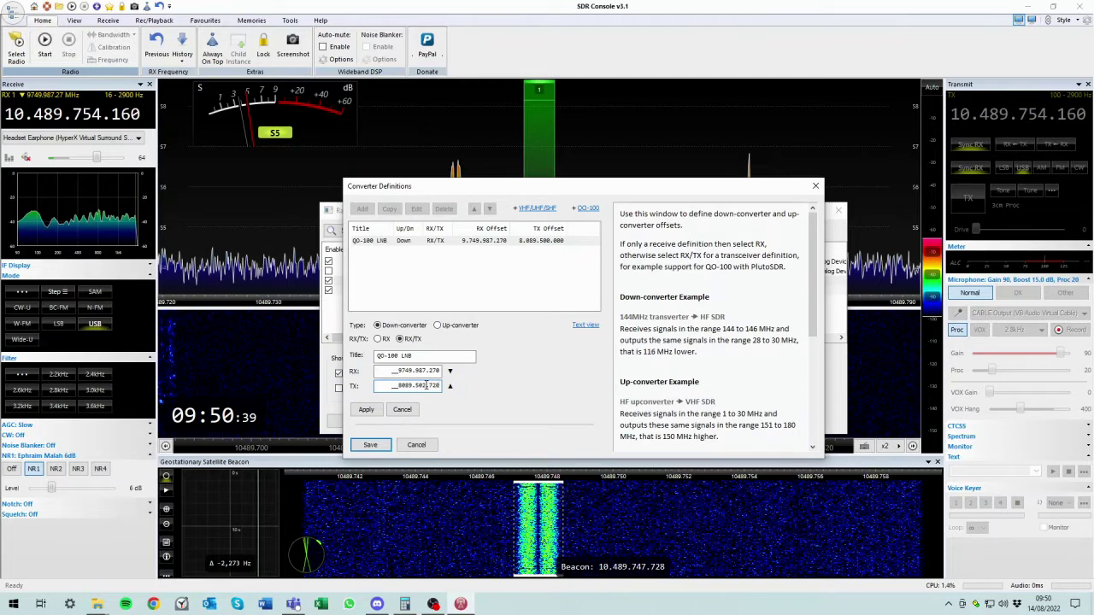
pyautogui.click(366, 410)
pyautogui.click(370, 444)
pyautogui.click(365, 419)
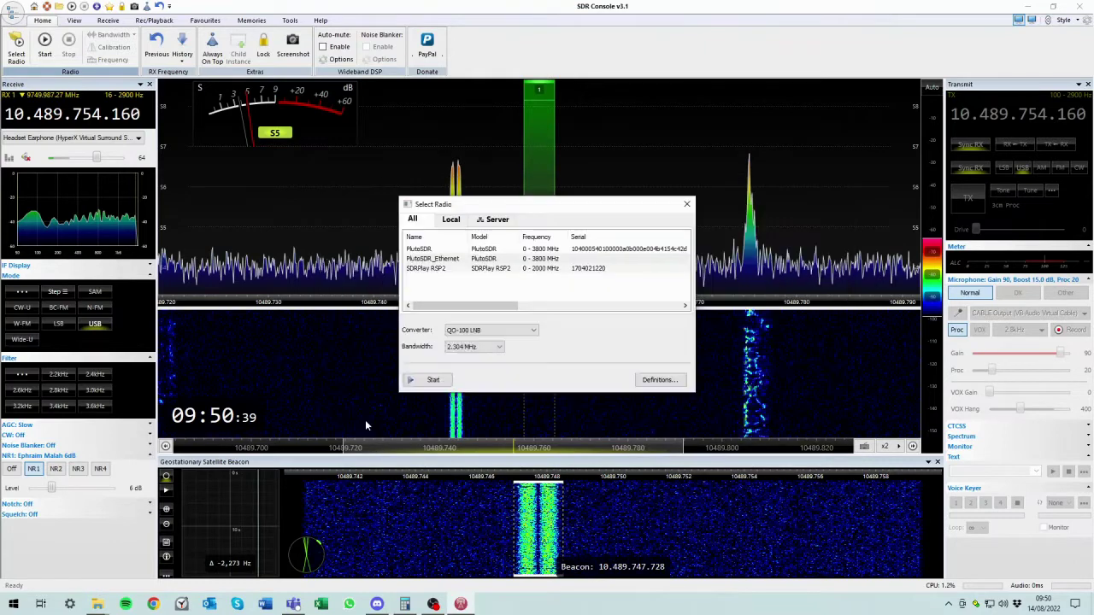
pyautogui.click(440, 268)
# Restart the radio, tune to 10.489.757.370 and key the test tone on and off several times.
pyautogui.click(433, 379)
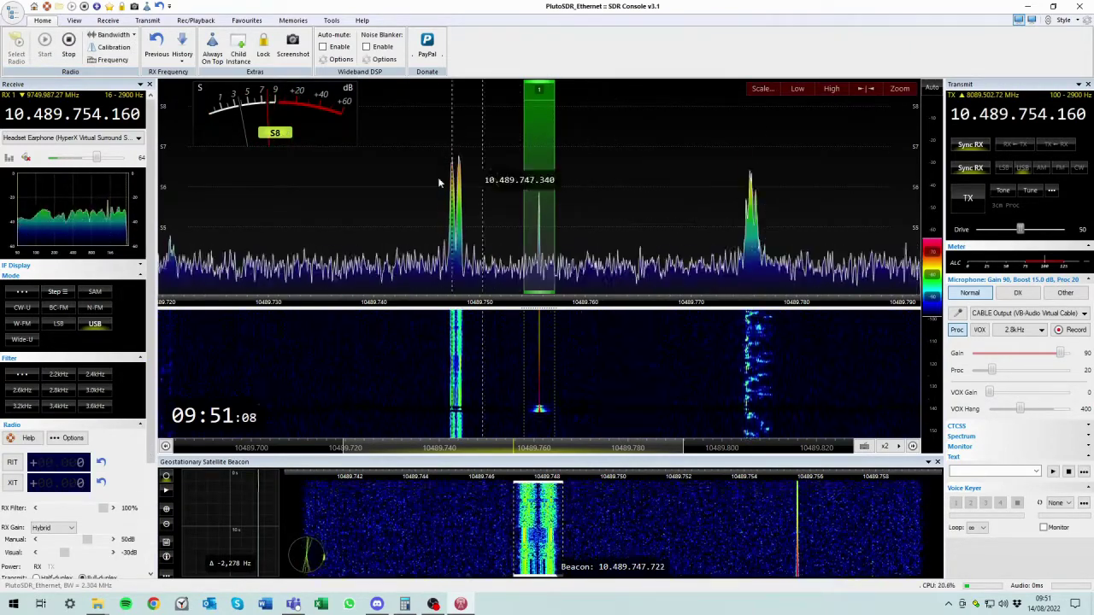
pyautogui.click(573, 207)
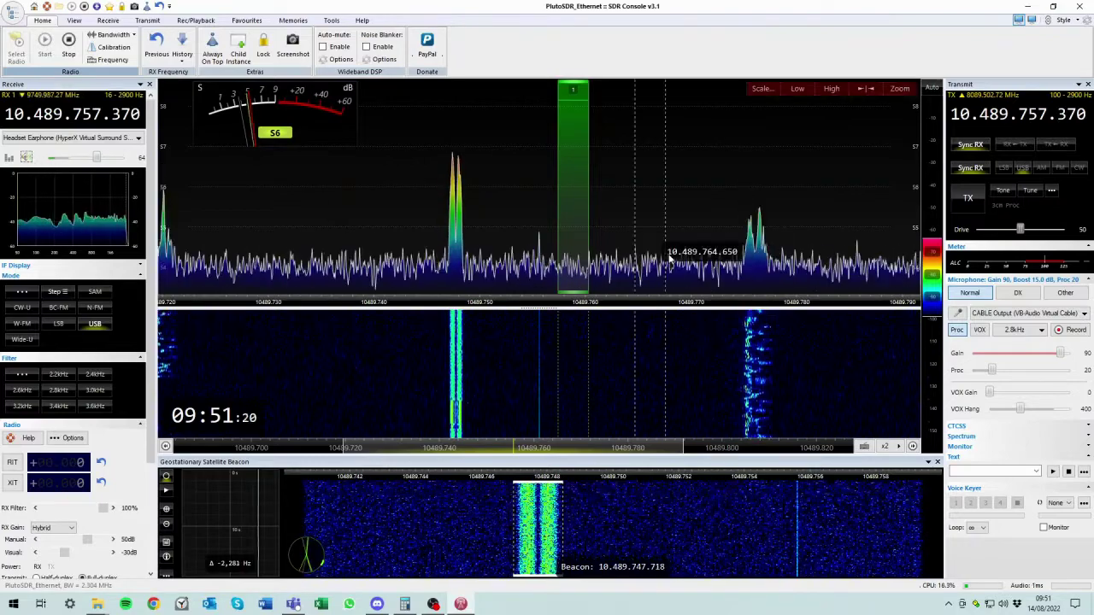
pyautogui.click(975, 199)
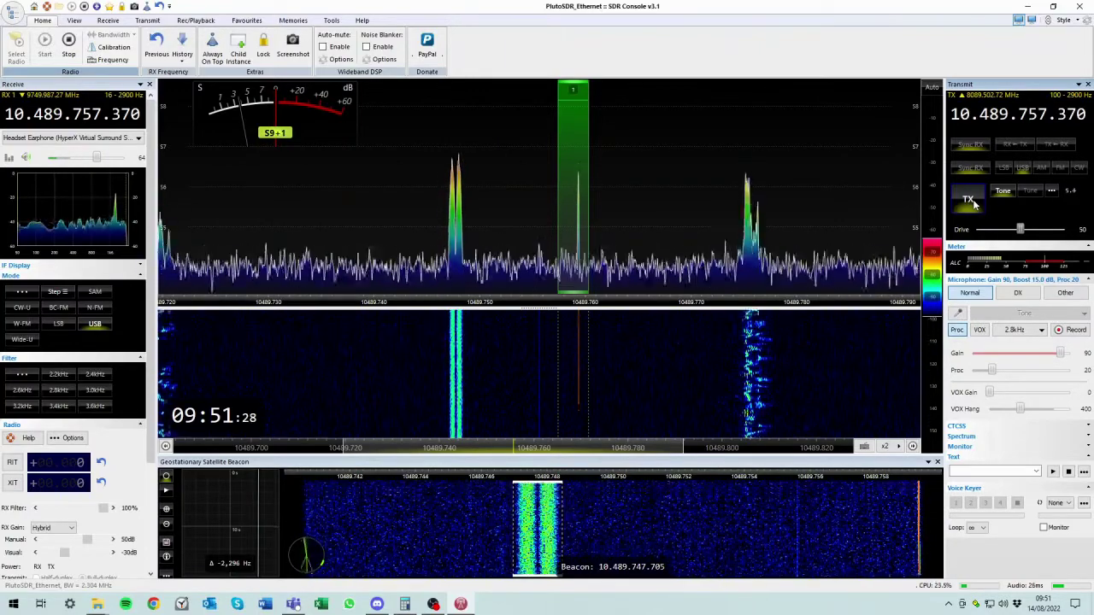
pyautogui.click(971, 202)
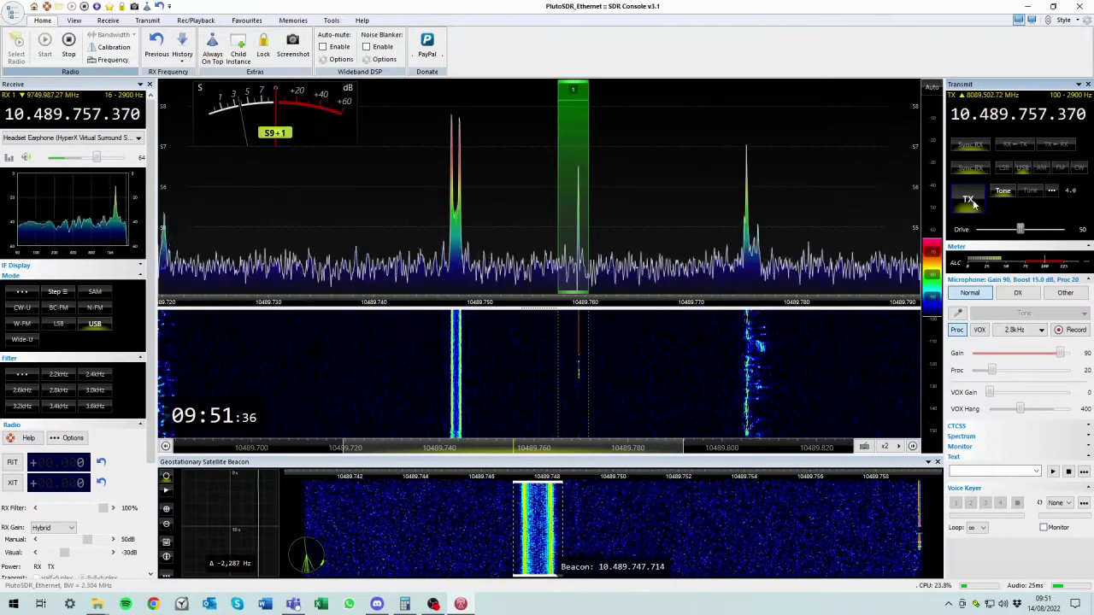
pyautogui.click(971, 201)
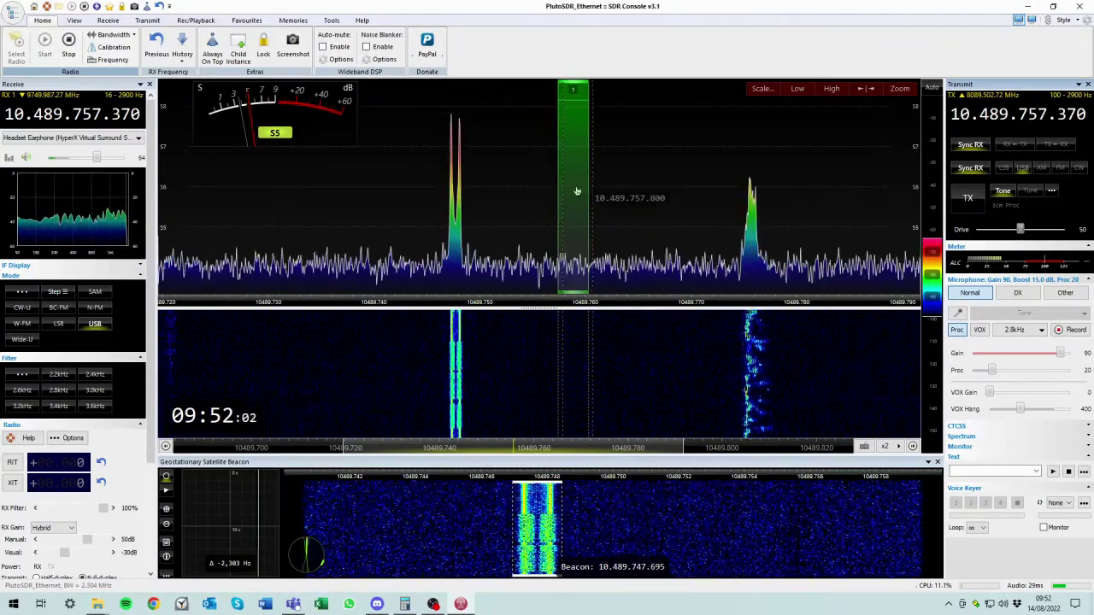
pyautogui.click(970, 201)
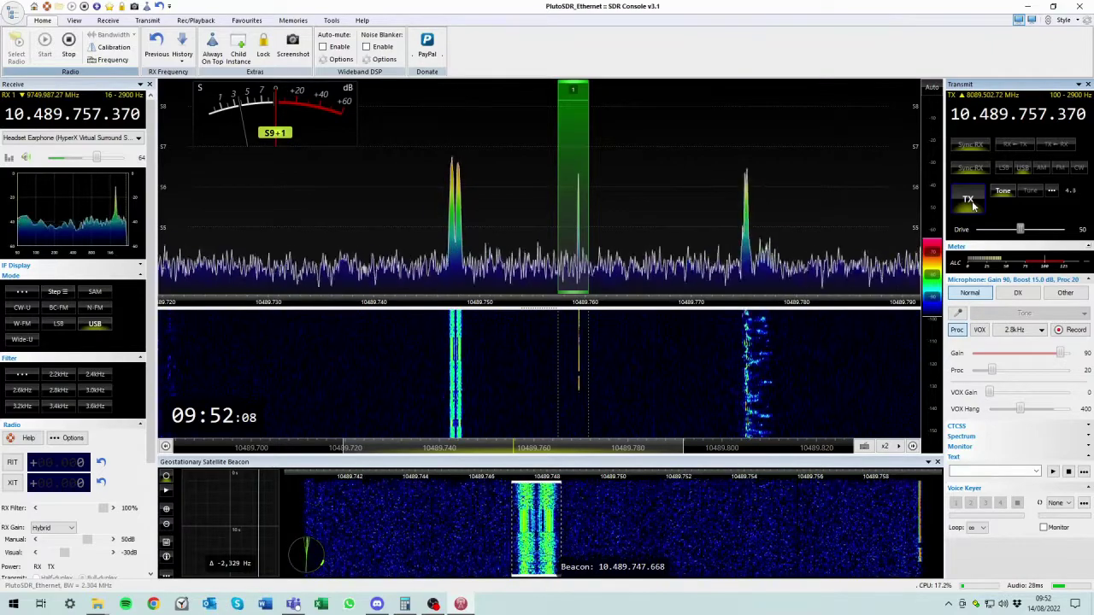
pyautogui.click(972, 201)
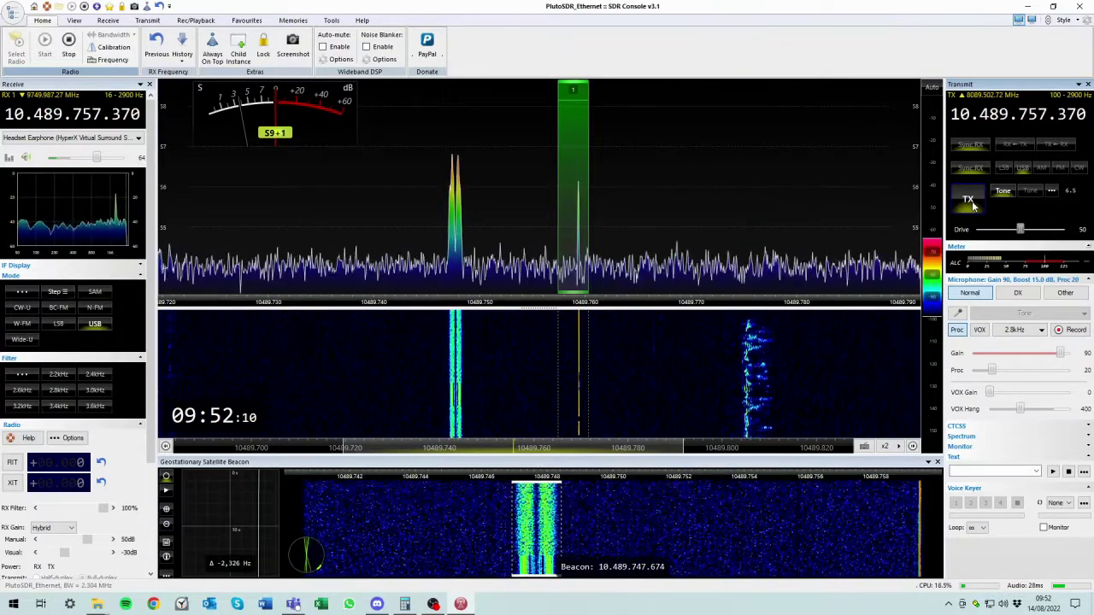
# Change the tone generator's Tone 1 from 2000 Hz to 1000 Hz.
pyautogui.click(1051, 193)
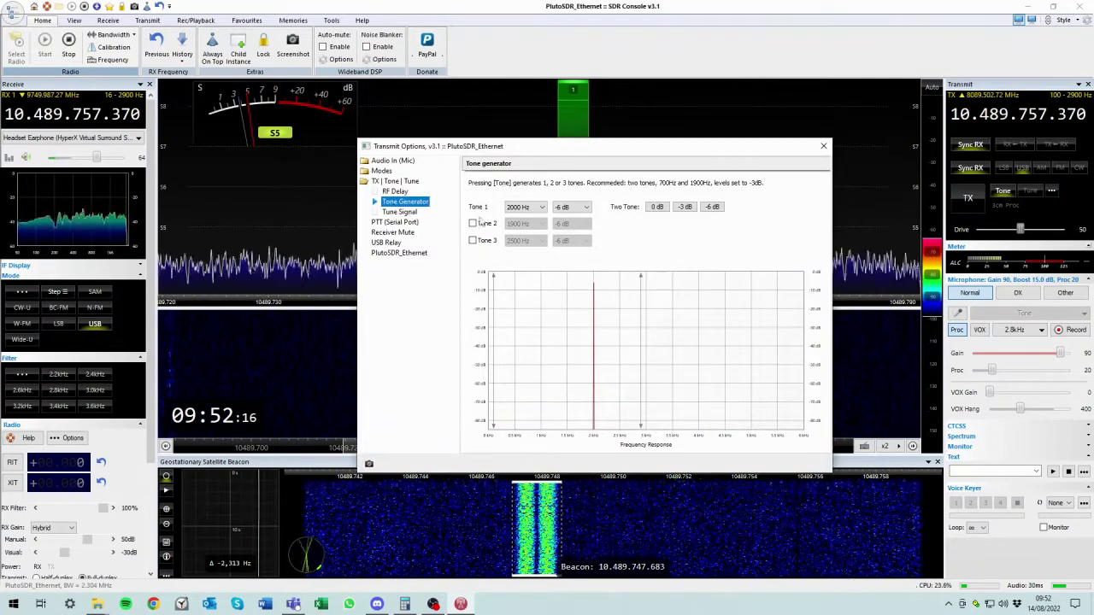
pyautogui.click(541, 209)
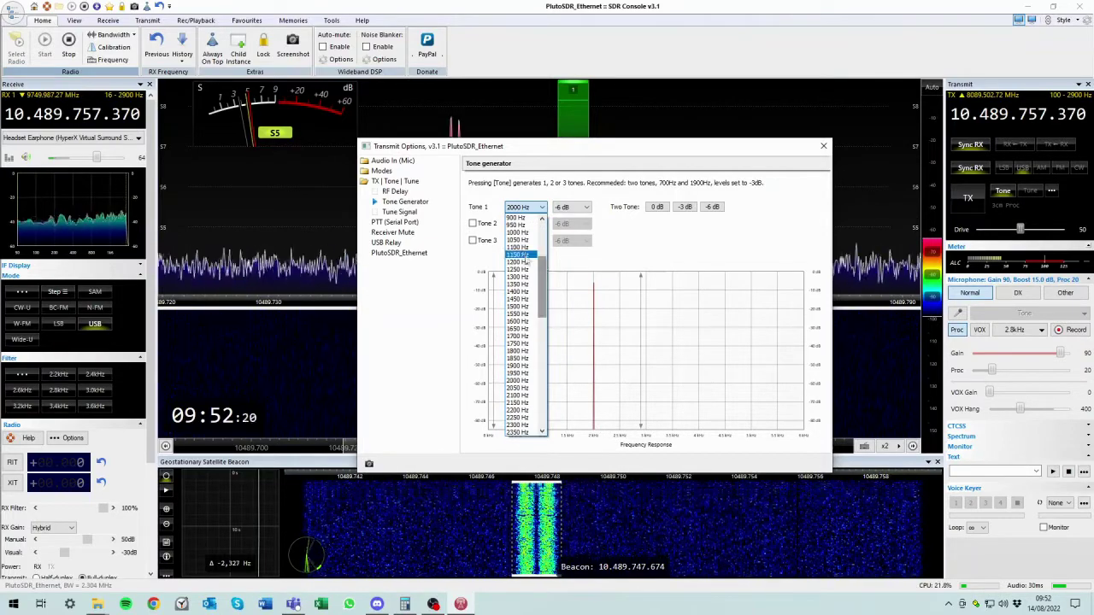
pyautogui.click(516, 234)
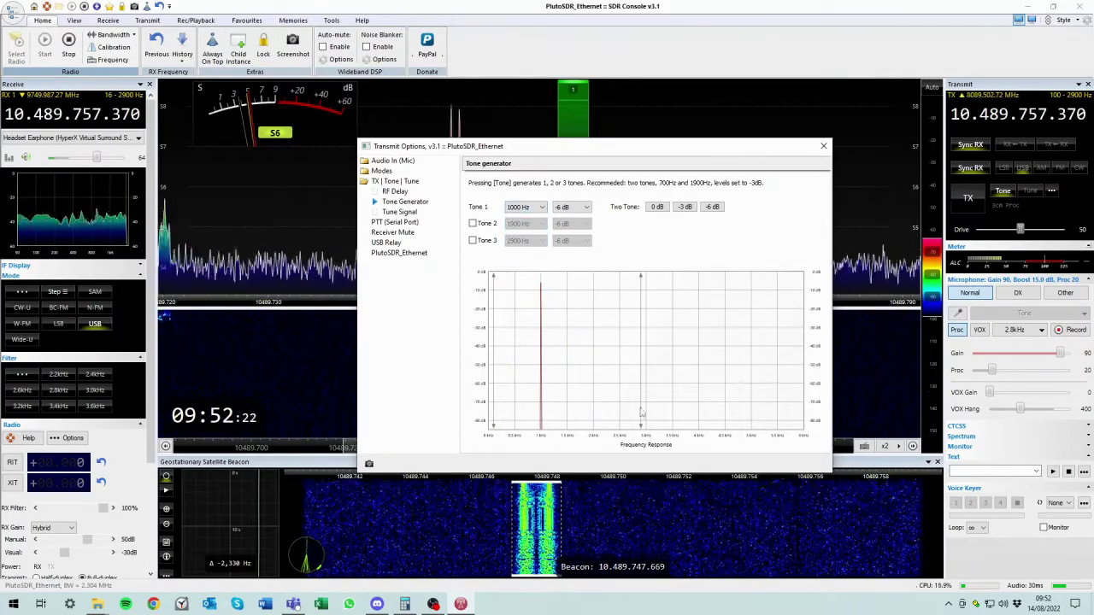
# Close Transmit Options, briefly transmit the 1000 Hz test tone, then stop.
pyautogui.click(823, 145)
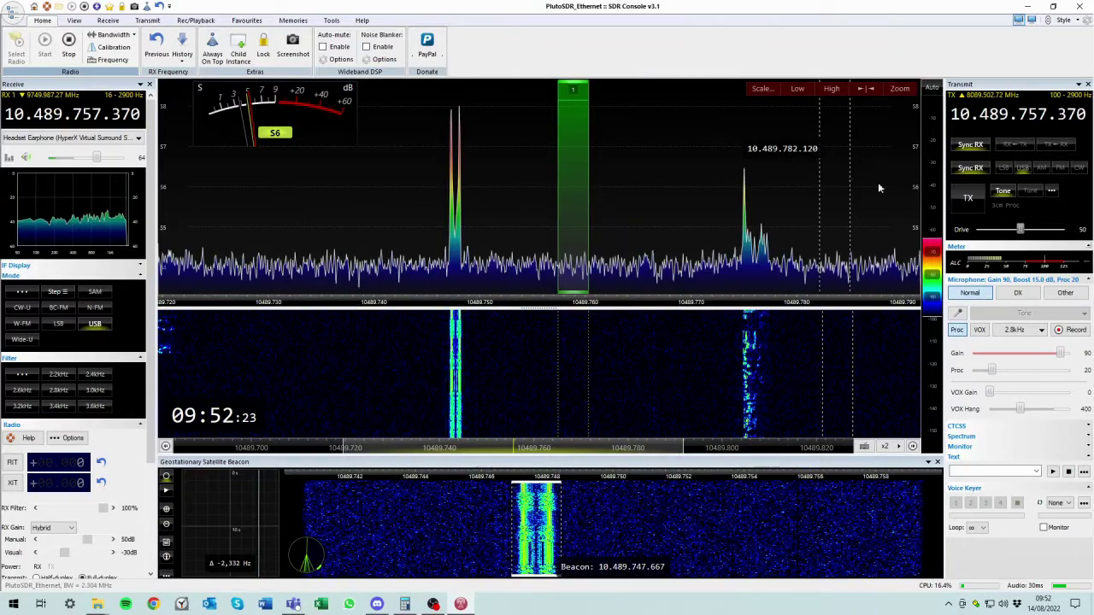
pyautogui.click(958, 203)
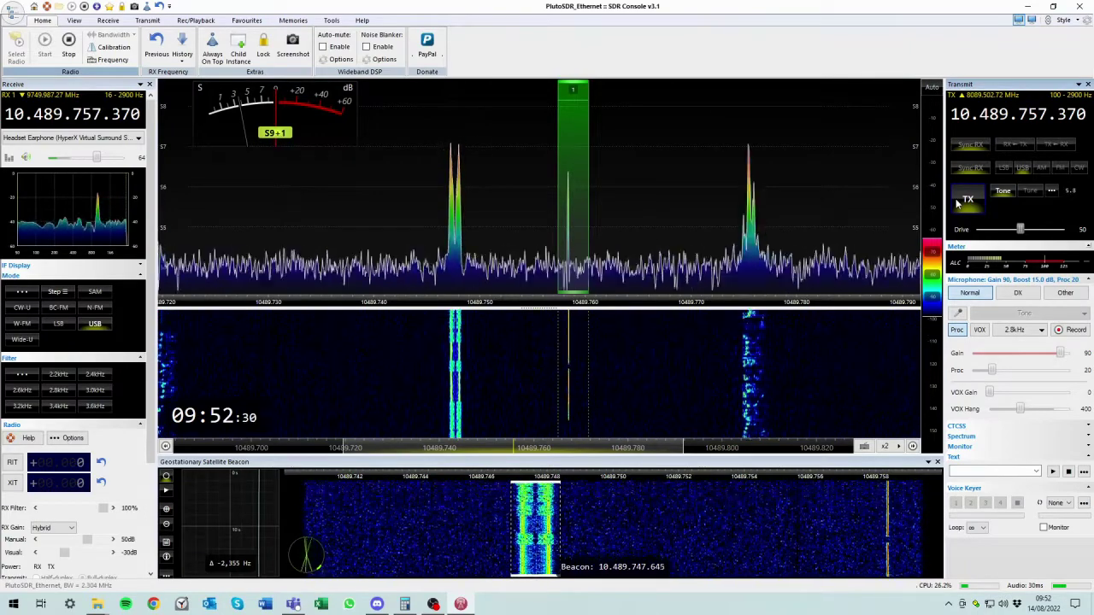
pyautogui.click(966, 202)
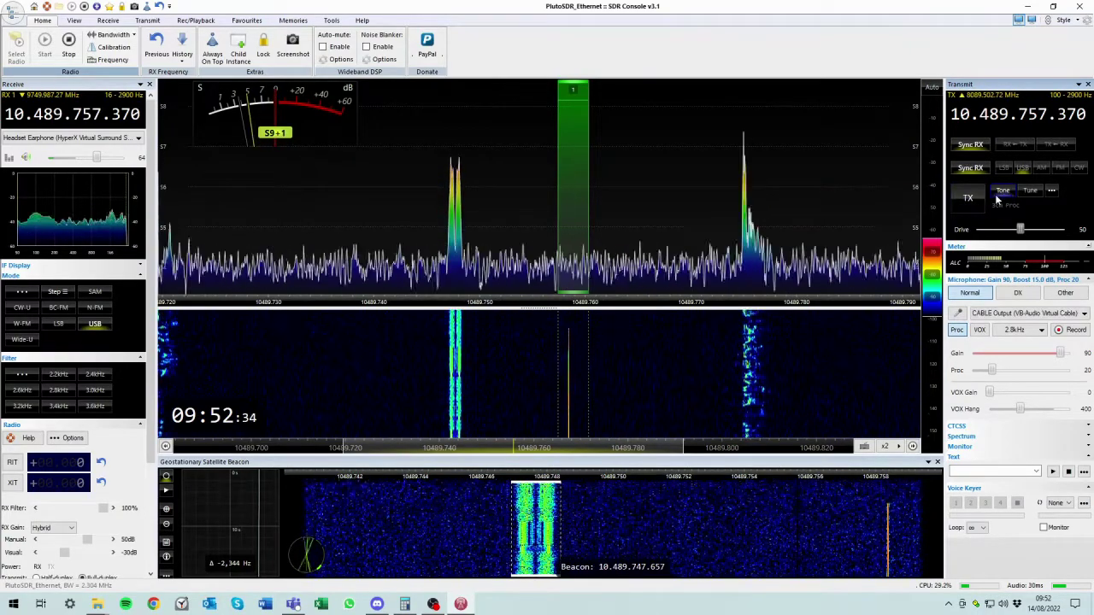